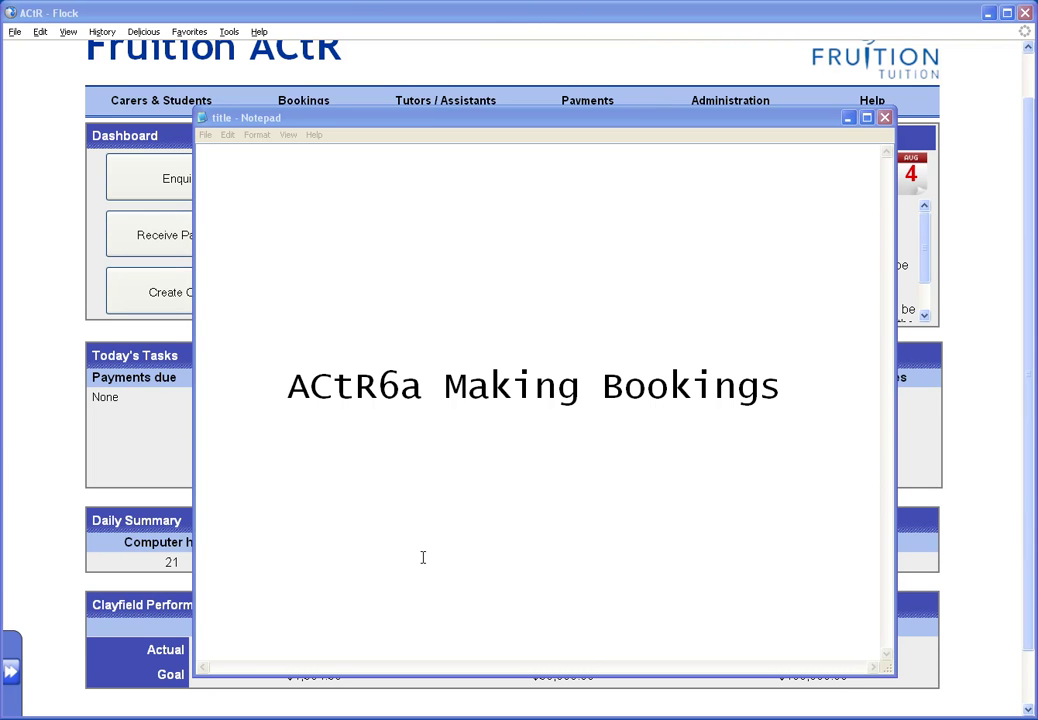
# Save the changes to title.txt and close Notepad.
pyautogui.click(884, 117)
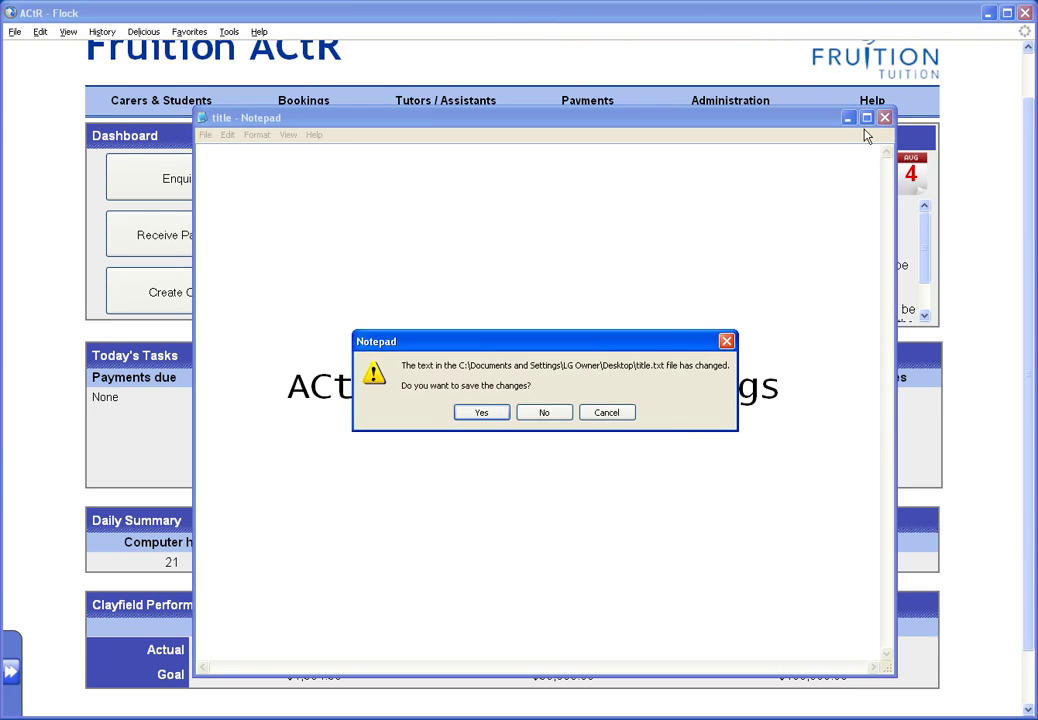
pyautogui.click(503, 415)
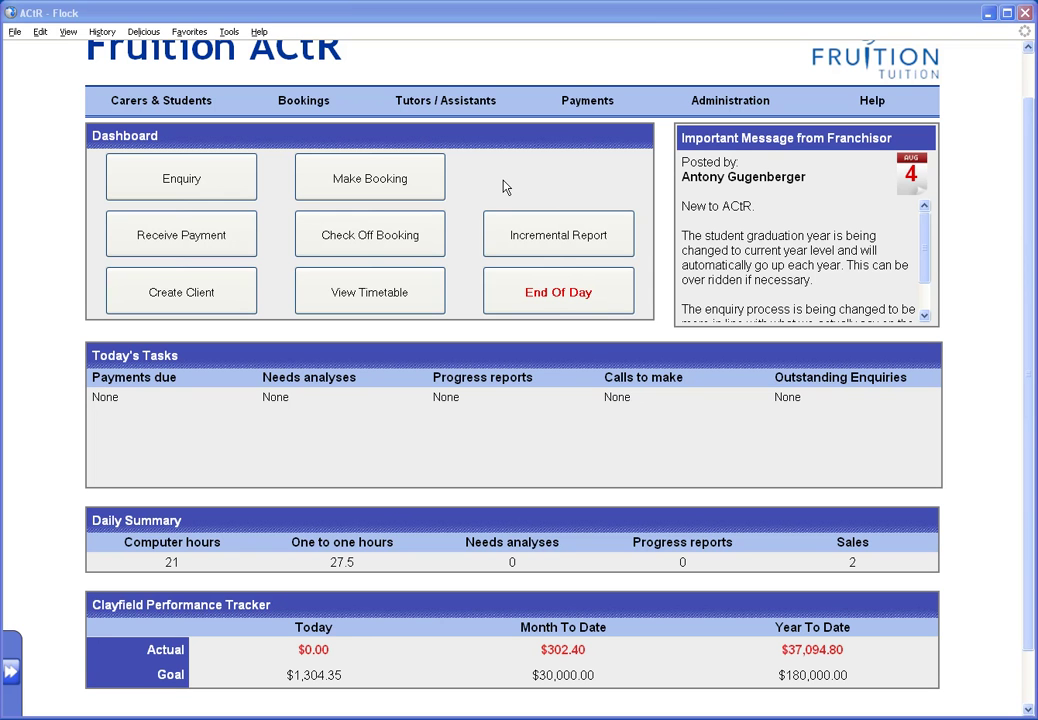
pyautogui.click(418, 181)
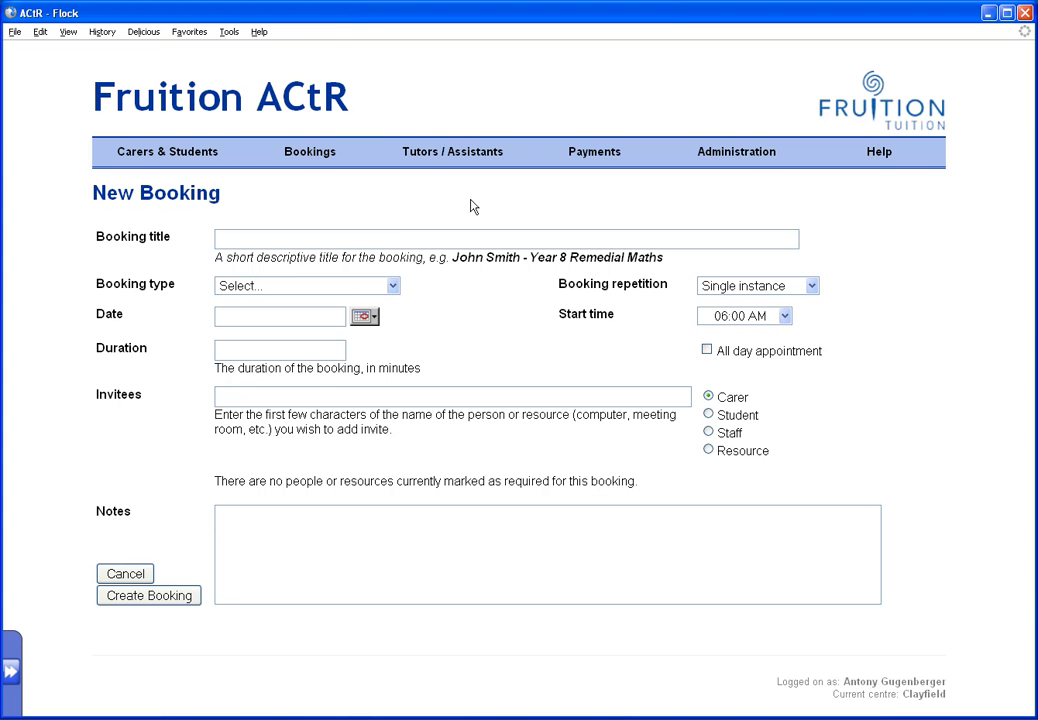
pyautogui.click(877, 96)
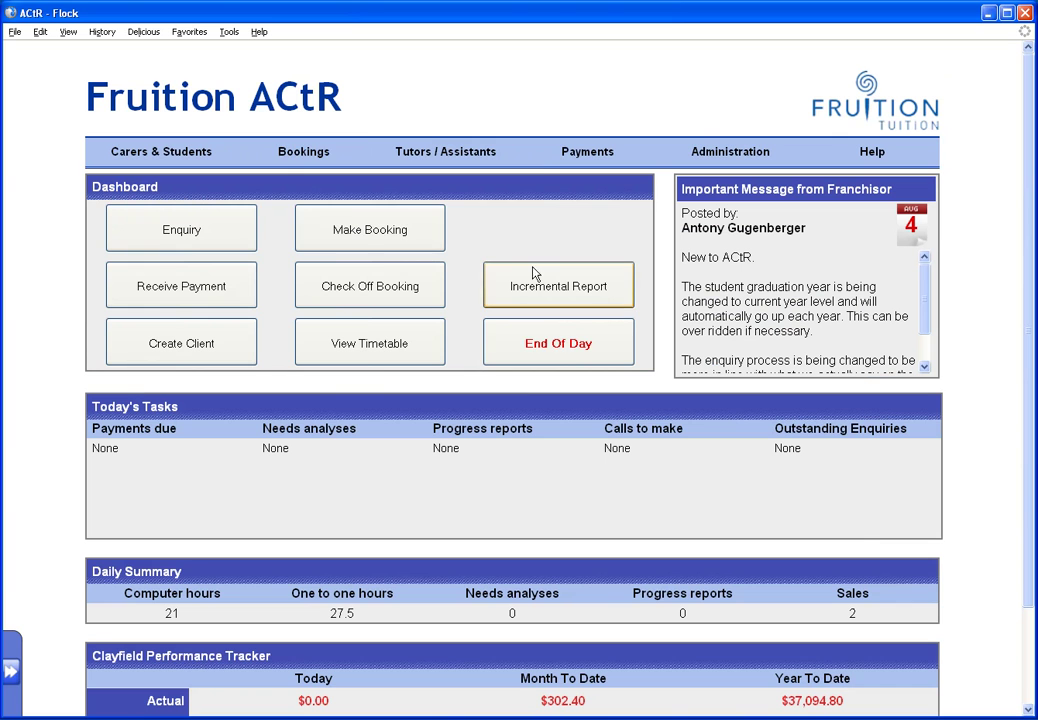
pyautogui.moveTo(303, 160)
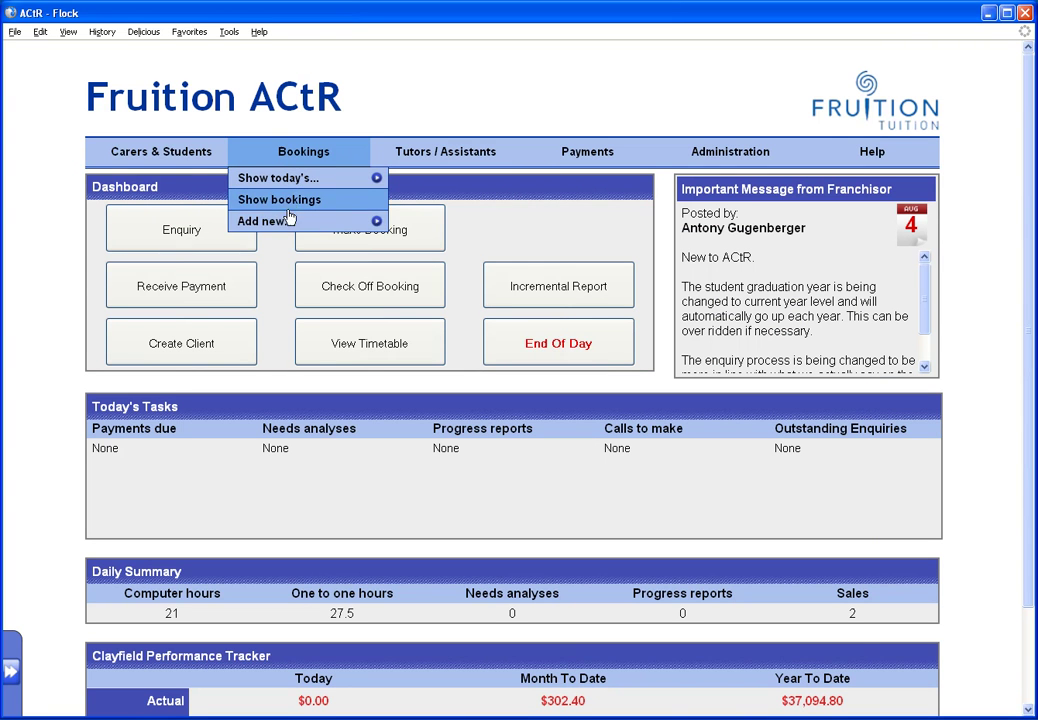
# Search Show students by the student's surname and open her details page from the results.
pyautogui.moveTo(167, 163)
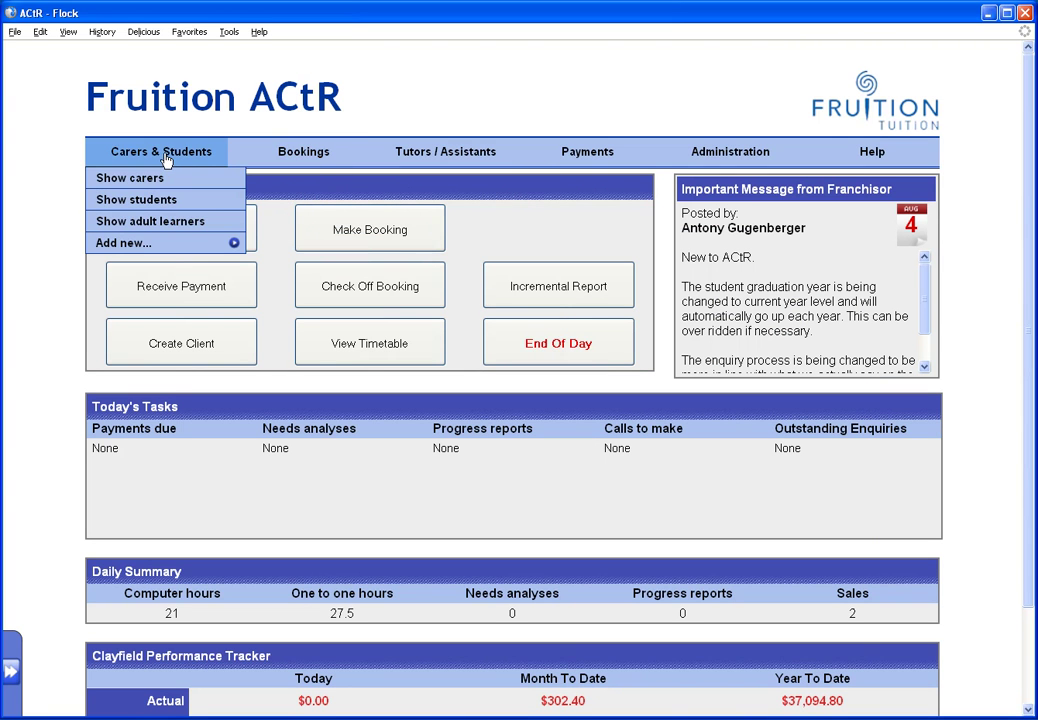
pyautogui.click(158, 200)
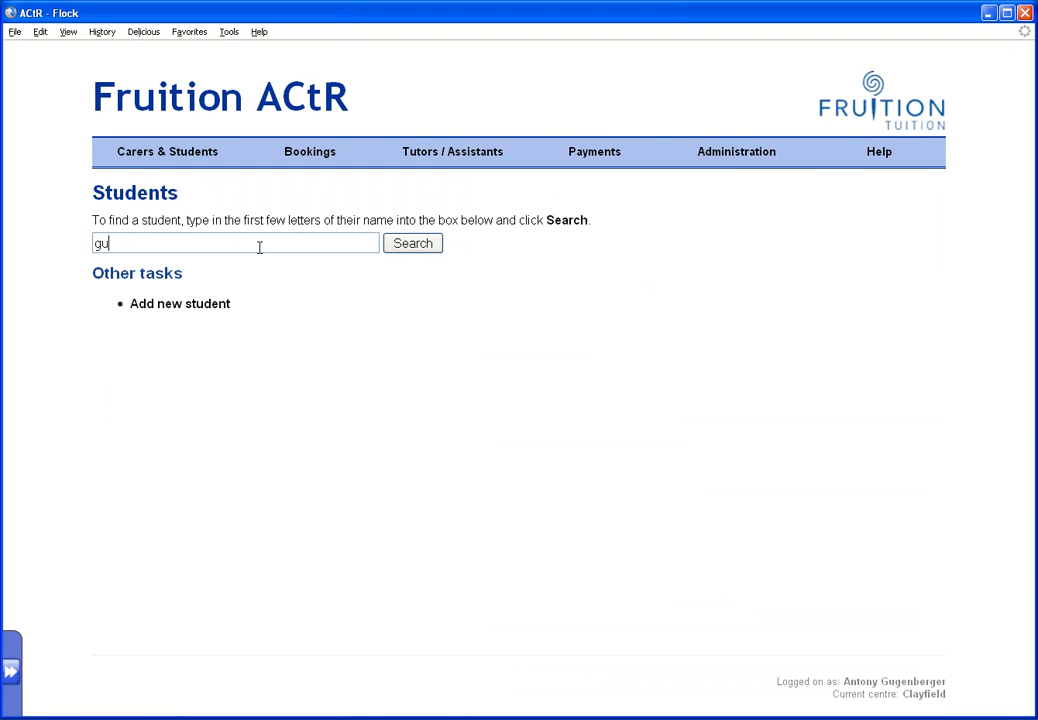
pyautogui.click(411, 245)
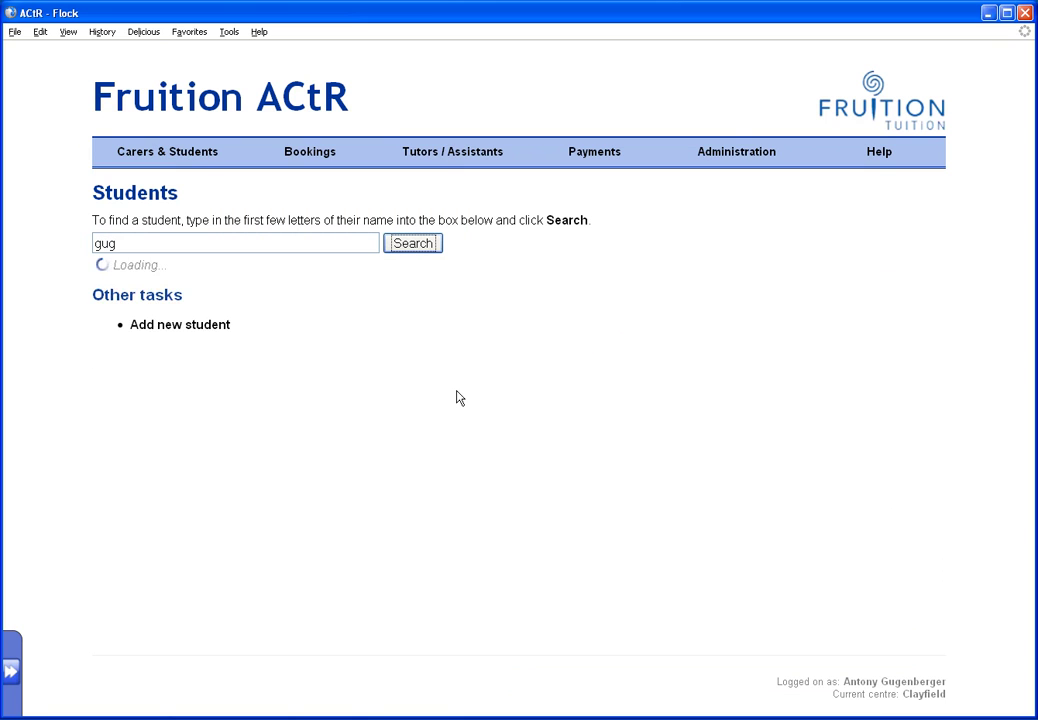
pyautogui.click(190, 336)
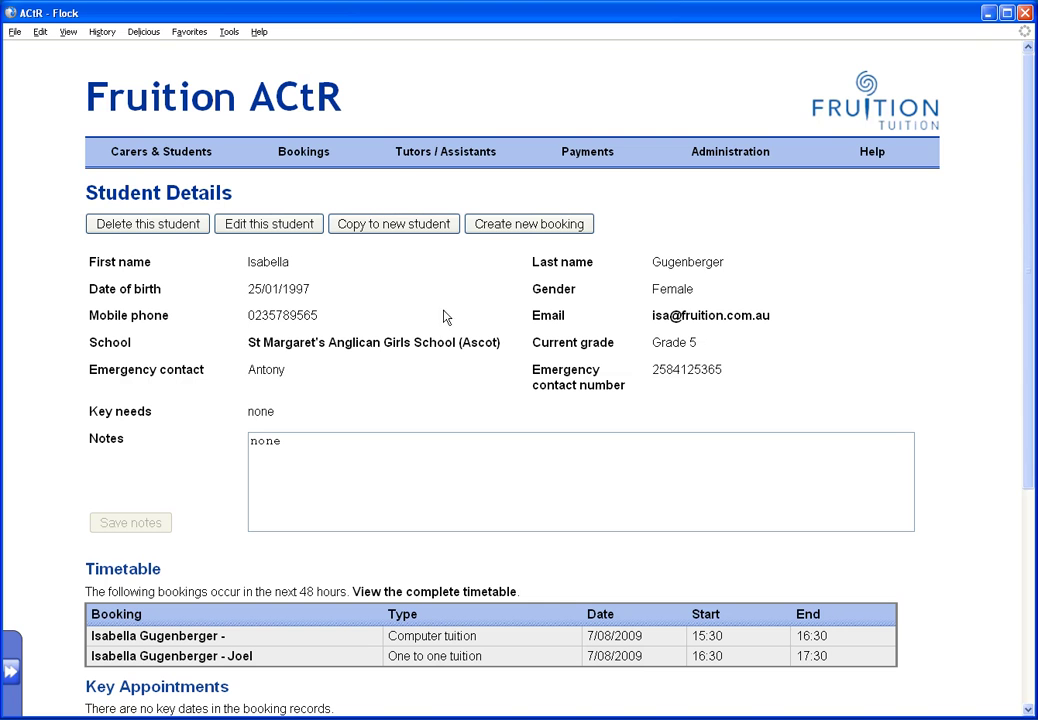
# Start a new booking with type Computer tuition and Recurring booking repetition.
pyautogui.click(506, 231)
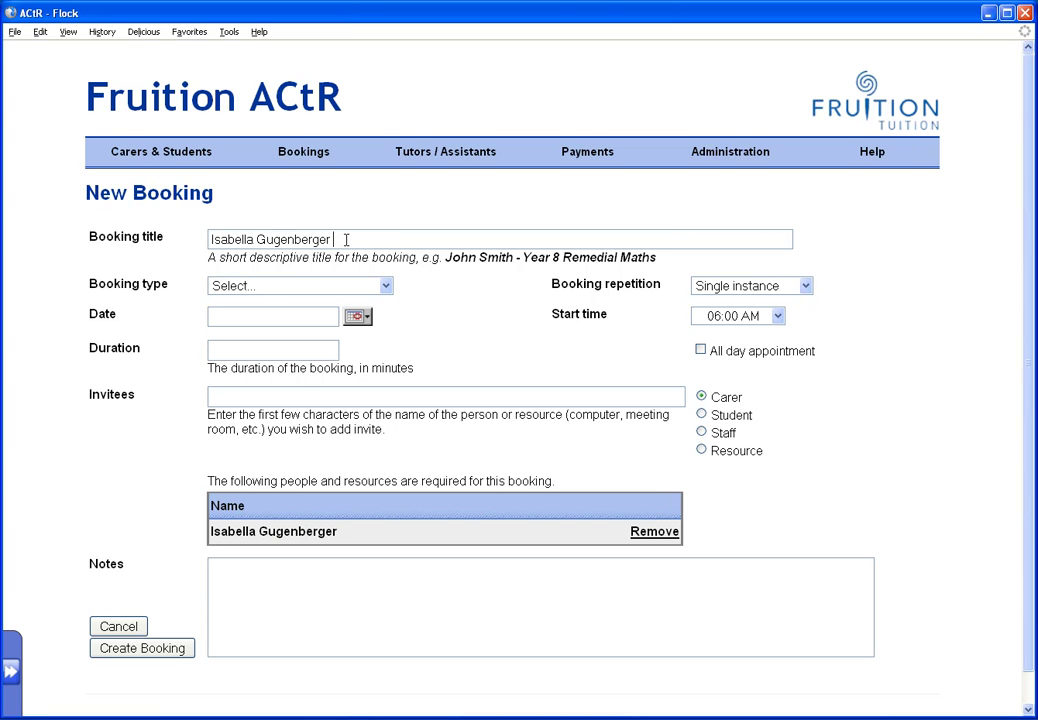
pyautogui.click(355, 286)
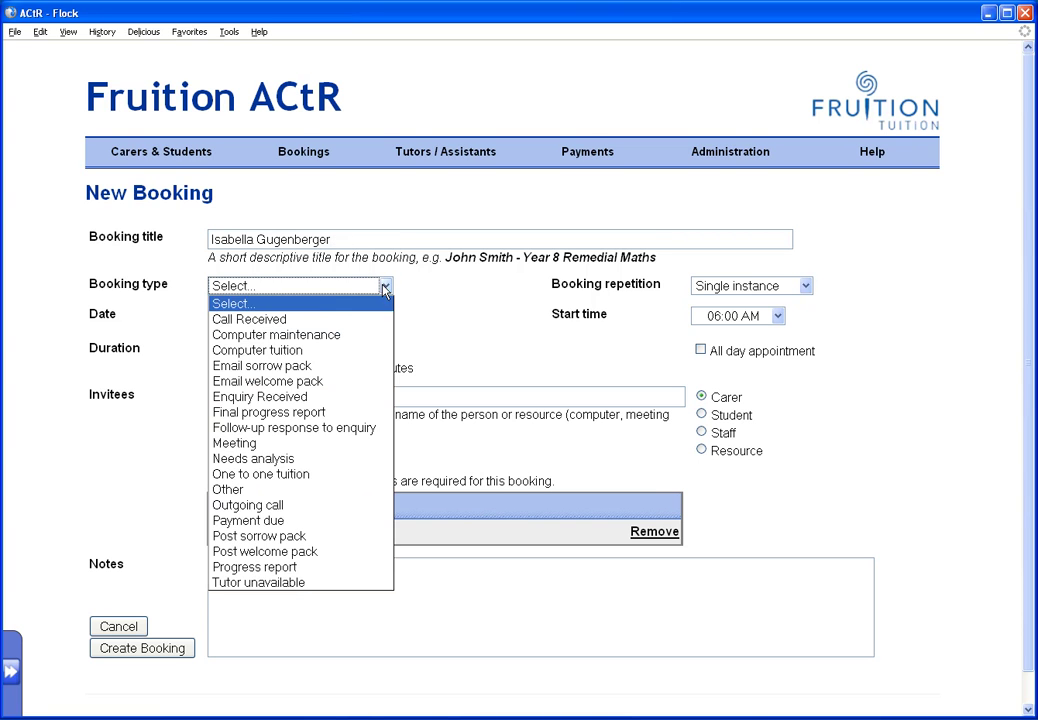
pyautogui.click(280, 352)
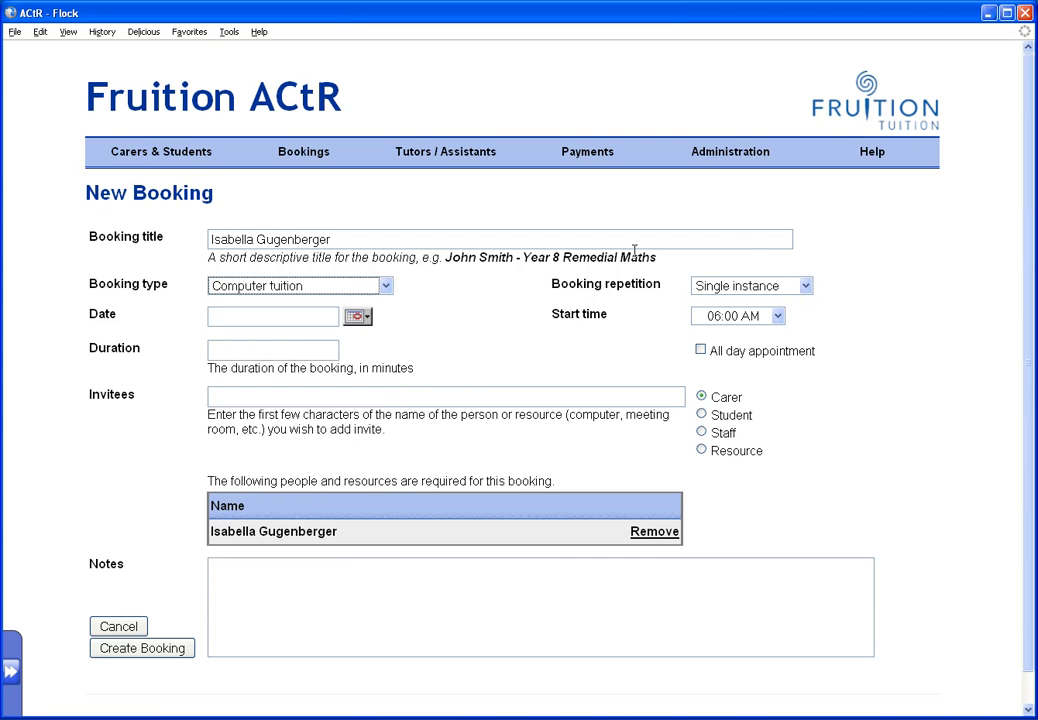
pyautogui.click(805, 287)
pyautogui.click(790, 318)
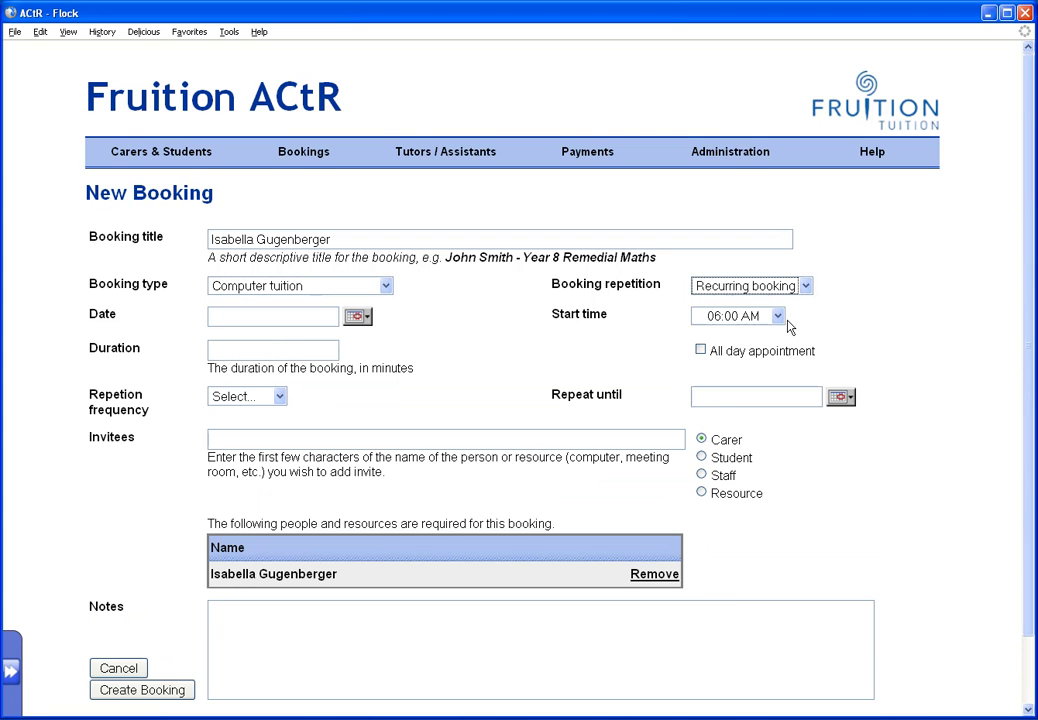
# Set the booking's start time to 03:30 PM and its duration to 60 minutes.
pyautogui.click(778, 316)
pyautogui.scroll(-7, 740, 500)
pyautogui.scroll(-2, 742, 535)
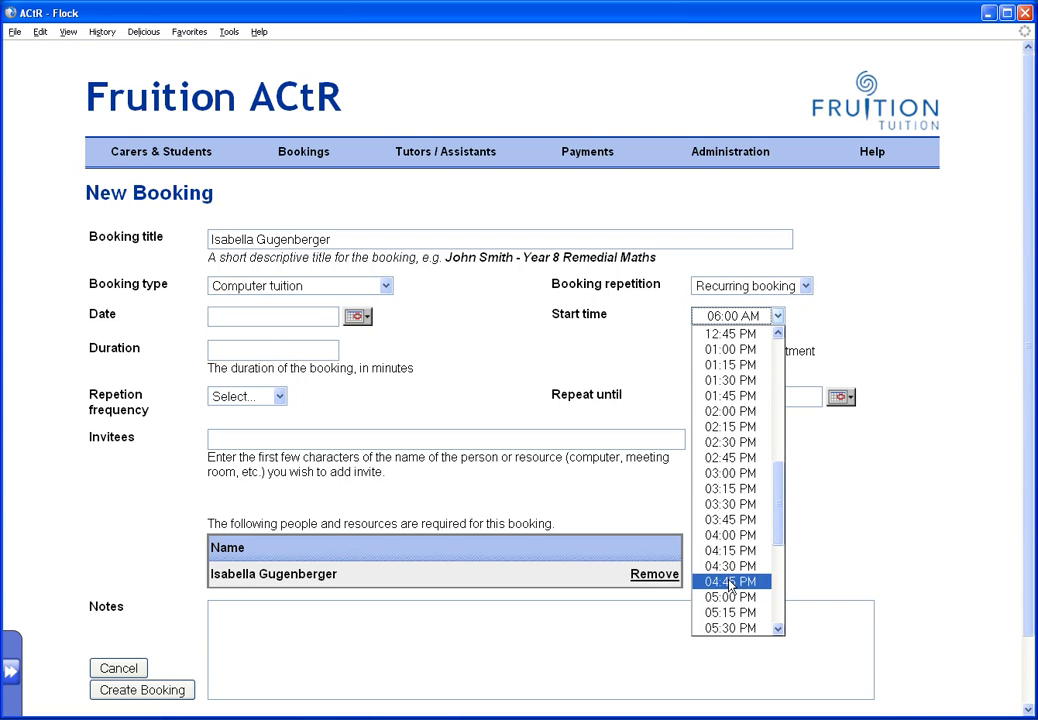
pyautogui.click(730, 503)
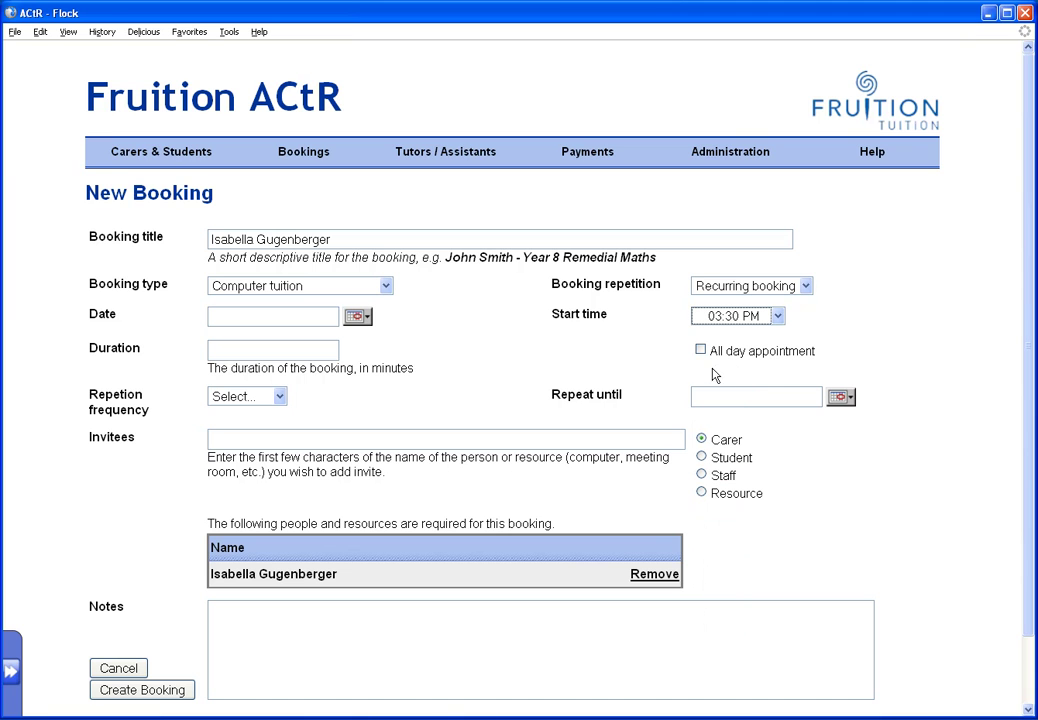
pyautogui.click(247, 350)
pyautogui.click(368, 320)
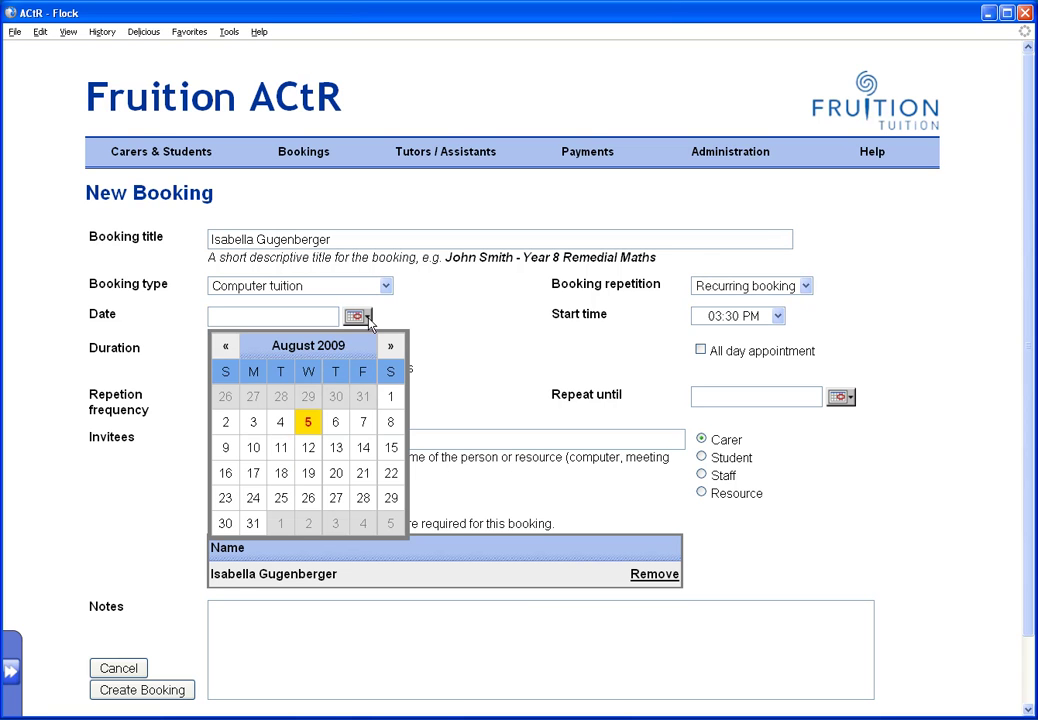
# Date the booking 8 August 2009, repeat until 26 September 2009, and submit it.
pyautogui.click(394, 426)
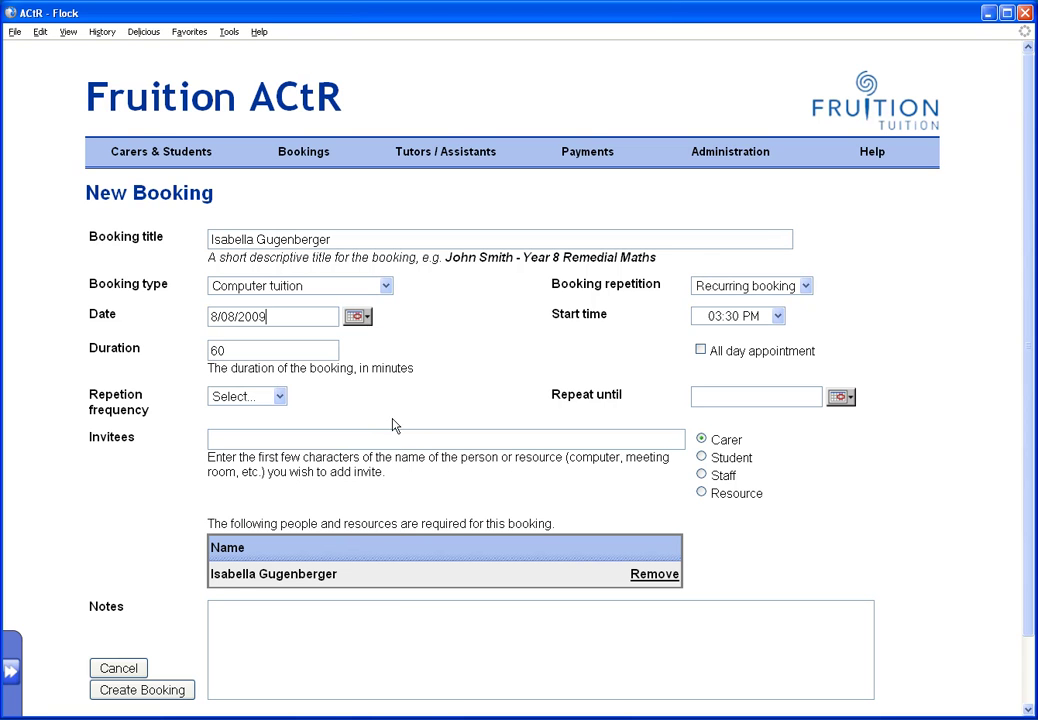
pyautogui.click(848, 399)
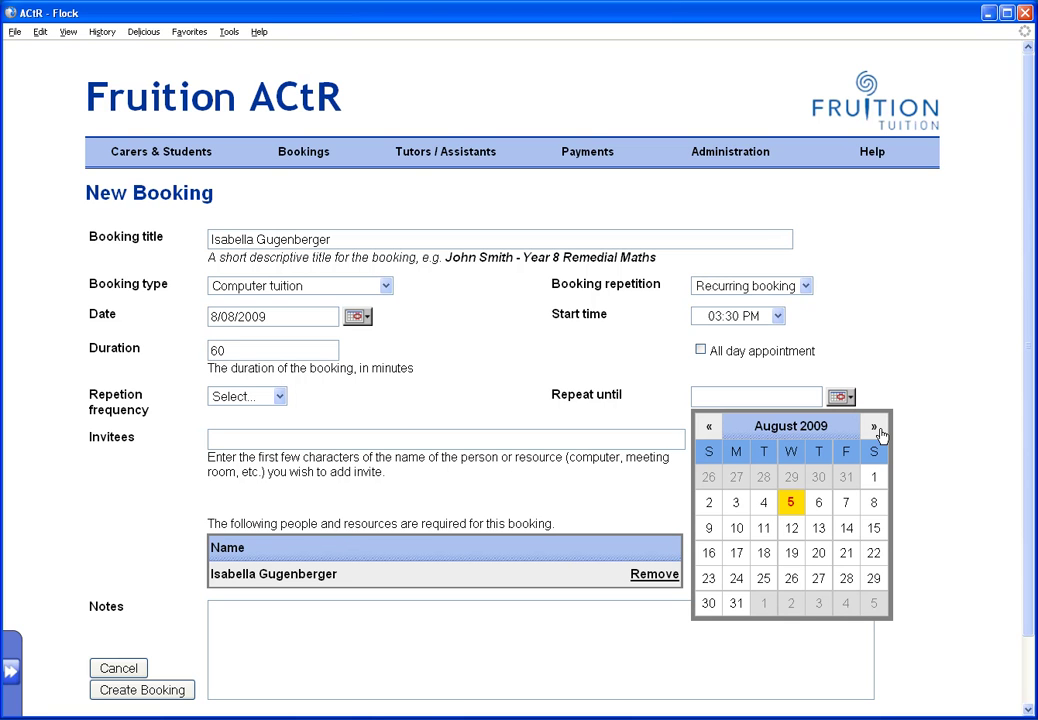
pyautogui.click(874, 428)
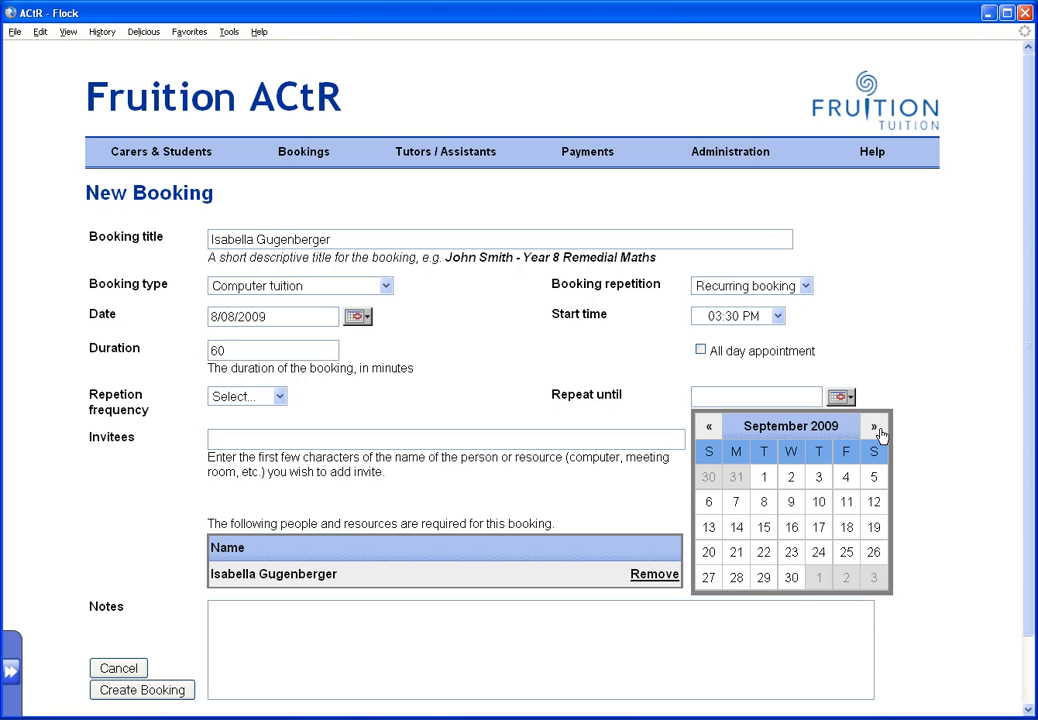
pyautogui.click(873, 552)
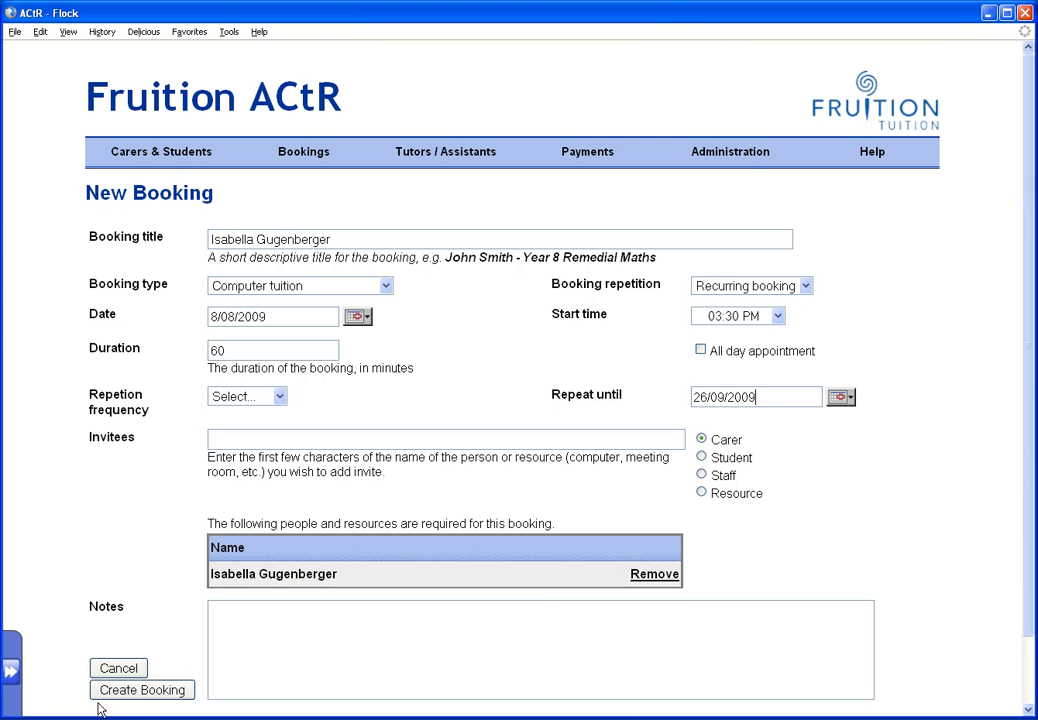
pyautogui.click(139, 692)
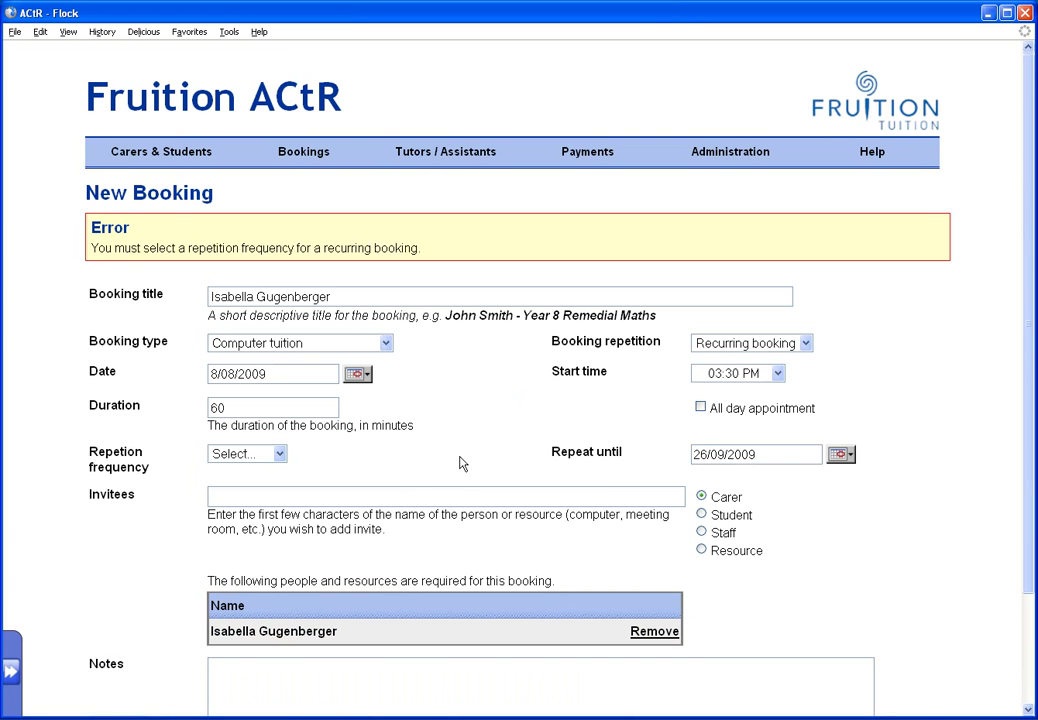
# Set the repetition frequency to Weekly and resubmit the booking.
pyautogui.click(279, 455)
pyautogui.click(235, 498)
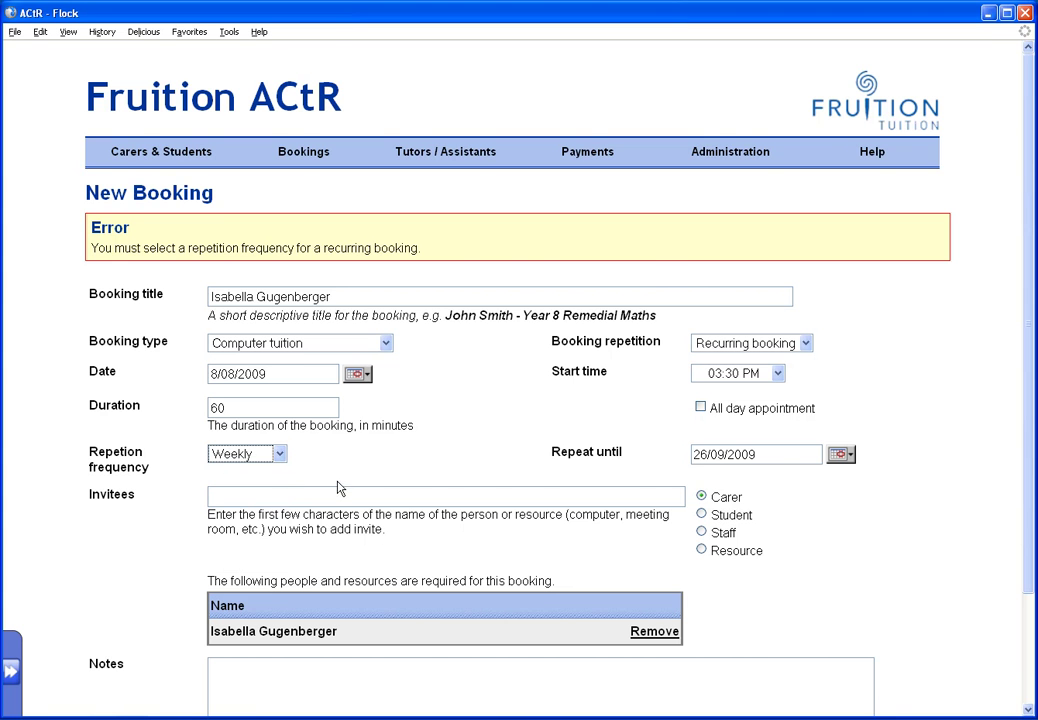
pyautogui.scroll(-2, 137, 655)
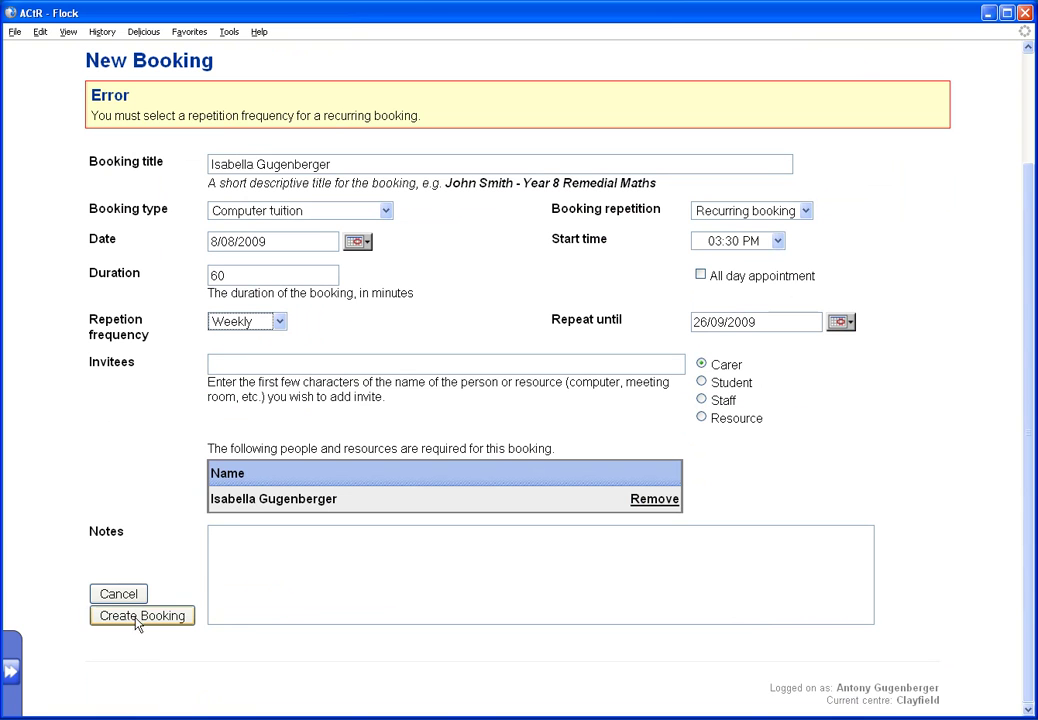
pyautogui.click(138, 627)
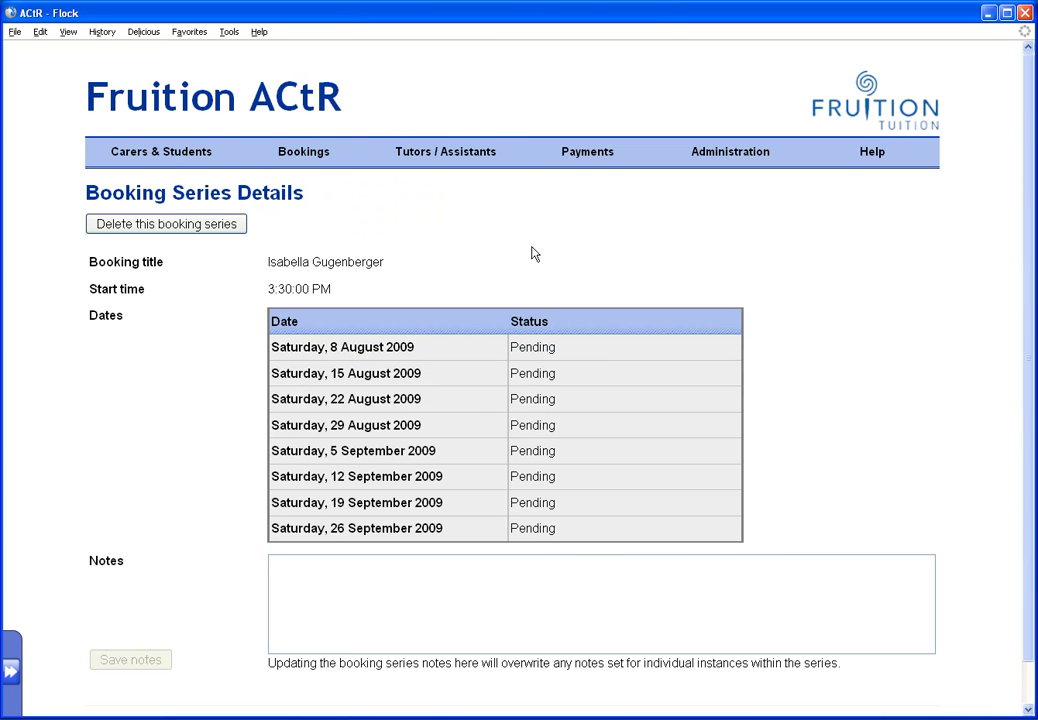
# Search students for 'gug', open the second student's record, and start a new booking.
pyautogui.moveTo(176, 160)
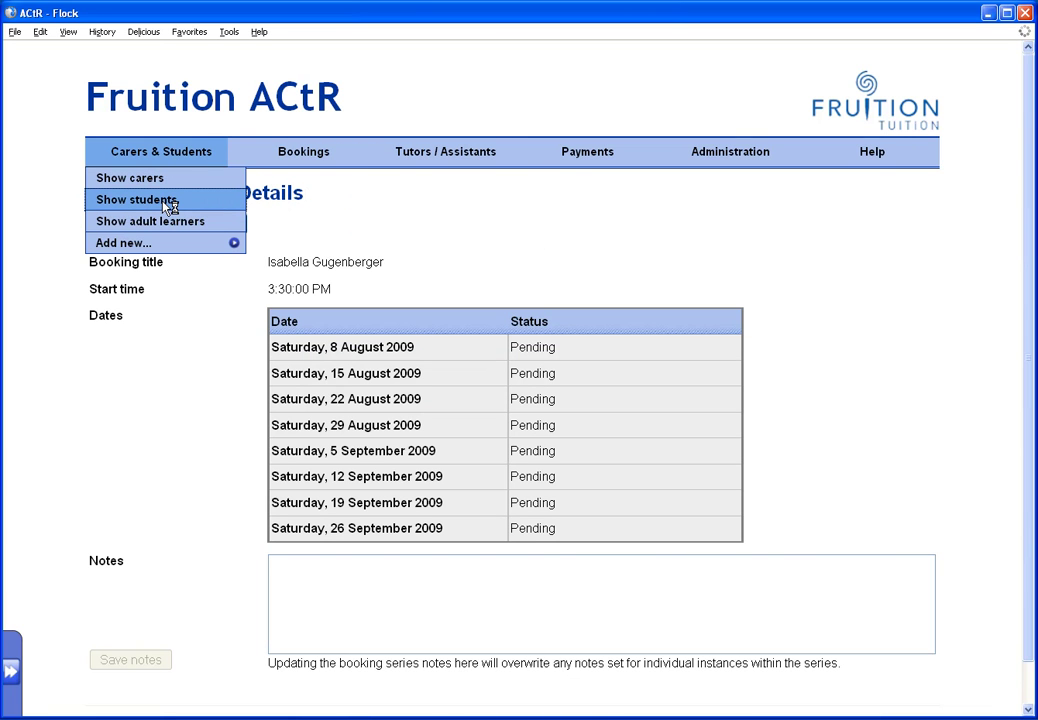
pyautogui.click(170, 205)
pyautogui.click(183, 244)
pyautogui.write('gug')
pyautogui.click(408, 250)
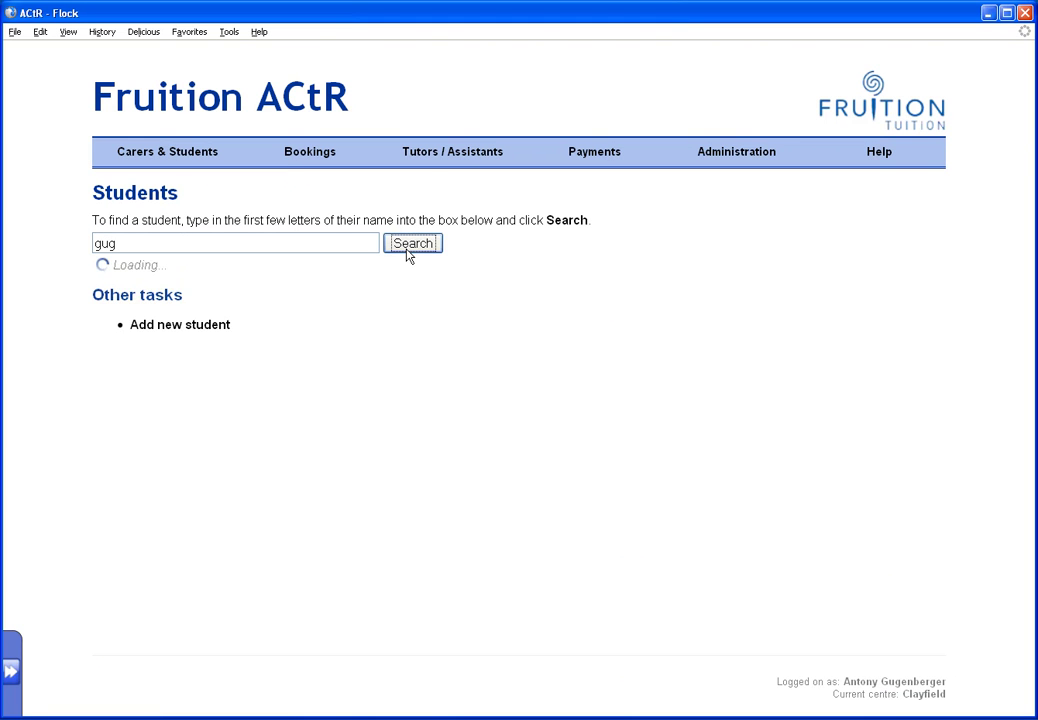
pyautogui.click(188, 311)
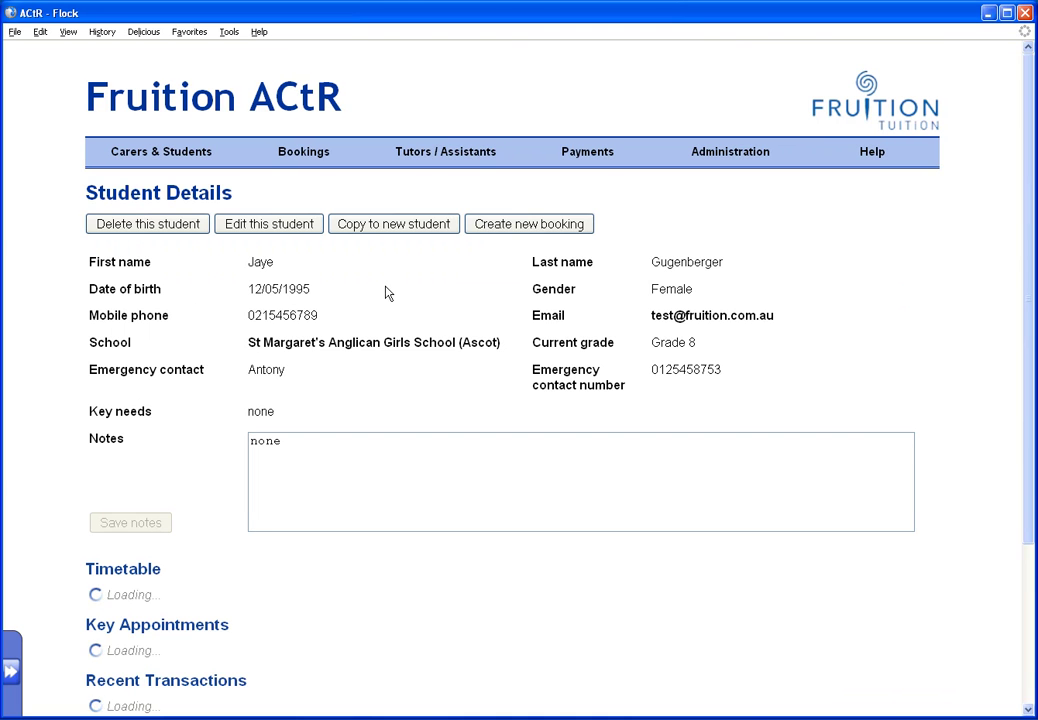
pyautogui.click(537, 228)
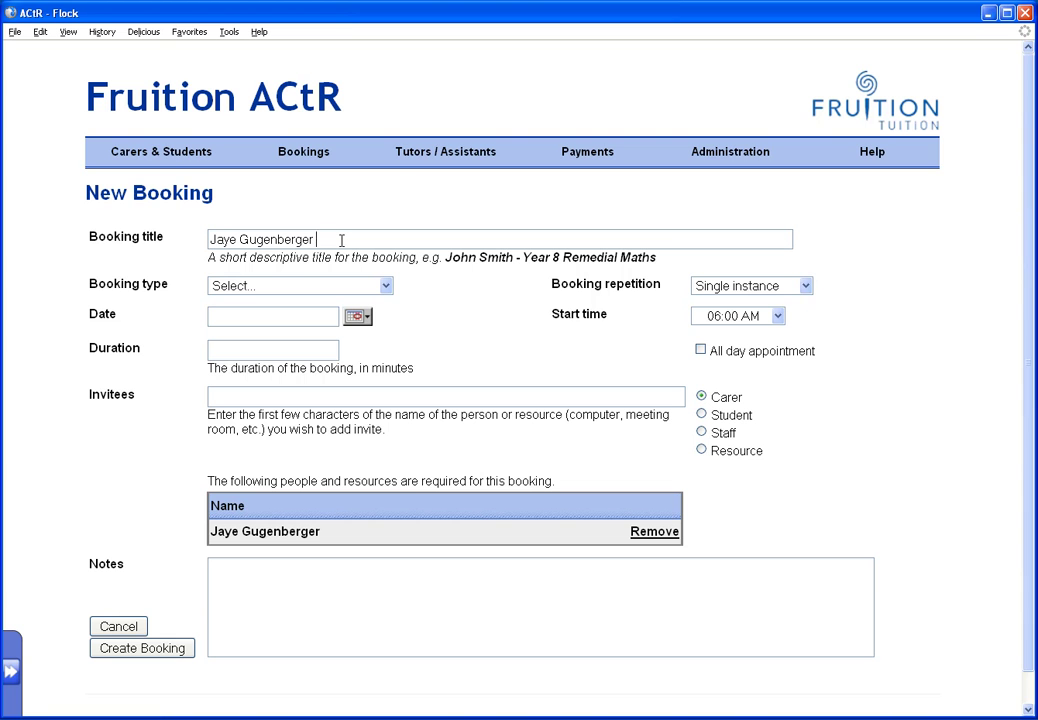
# Set type One to one tuition, date 8/08/2009, start 08:00 AM, duration 60 minutes.
pyautogui.click(385, 287)
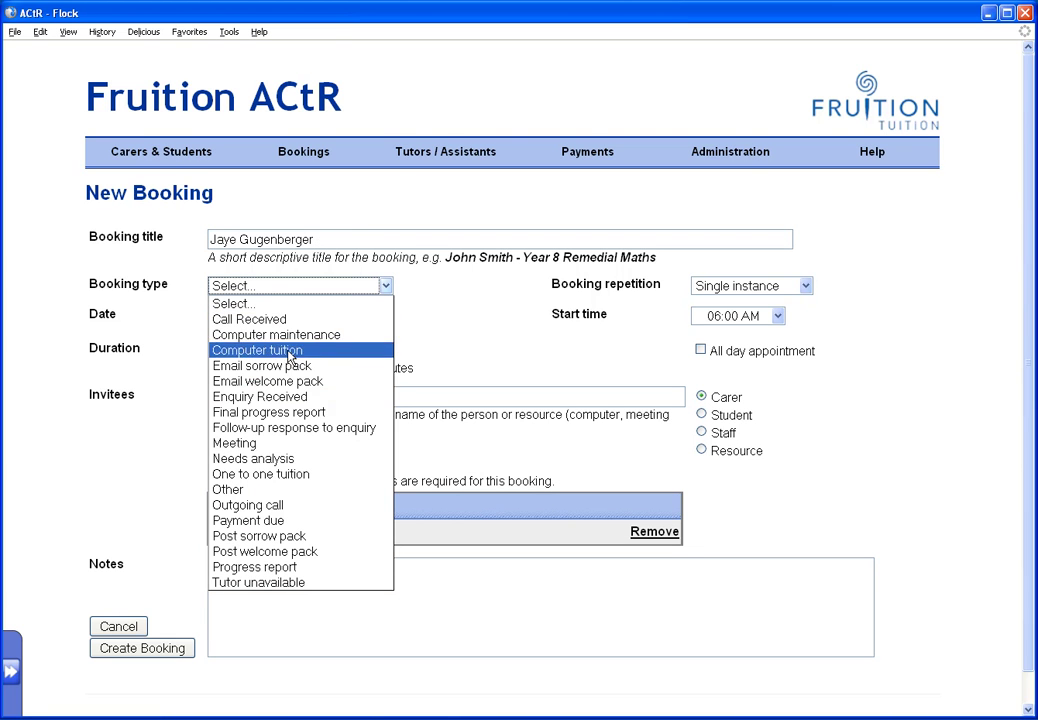
pyautogui.click(280, 474)
pyautogui.click(368, 317)
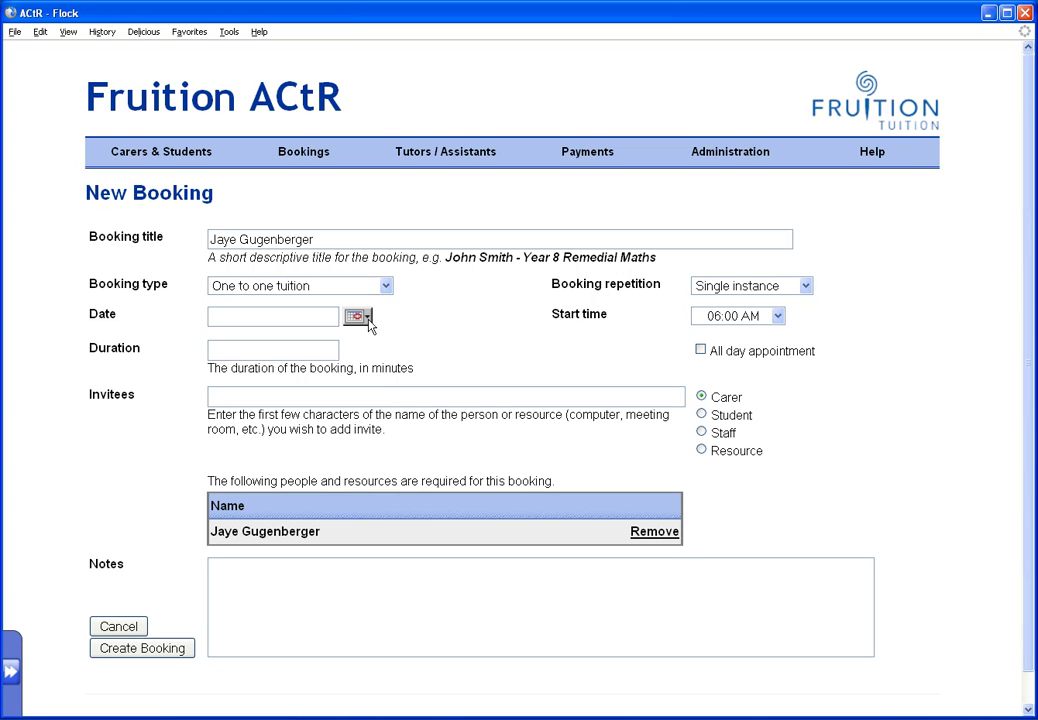
pyautogui.click(368, 318)
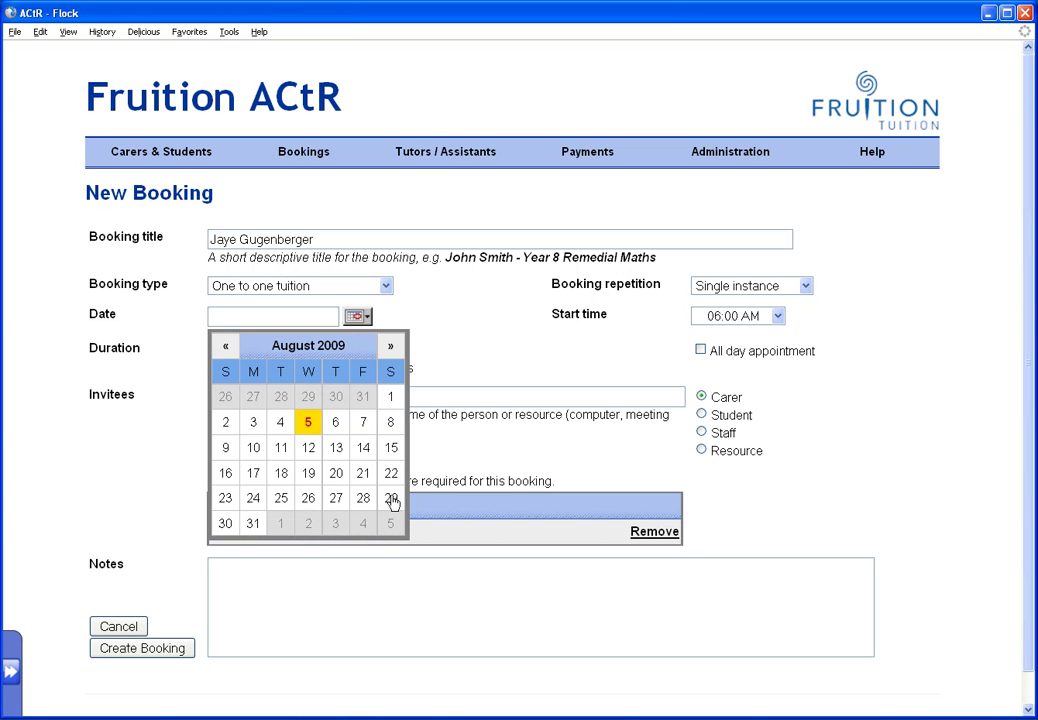
pyautogui.click(390, 422)
pyautogui.click(775, 316)
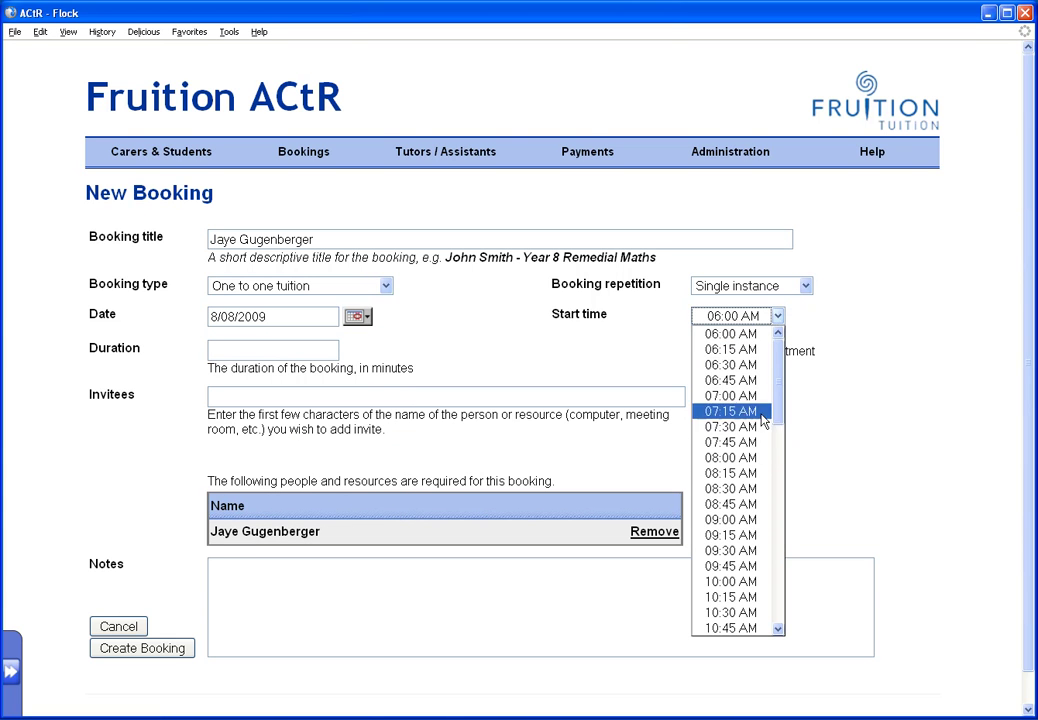
pyautogui.click(749, 464)
pyautogui.click(260, 350)
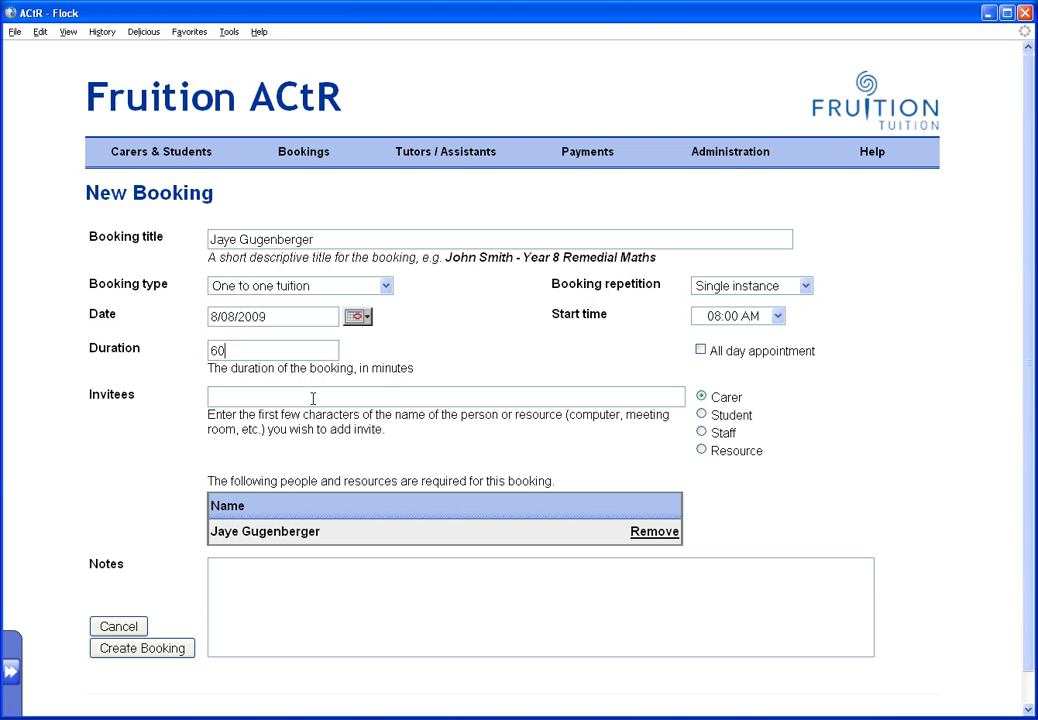
# Make the booking Recurring with Weekly frequency, repeating until 26 September 2009.
pyautogui.click(805, 286)
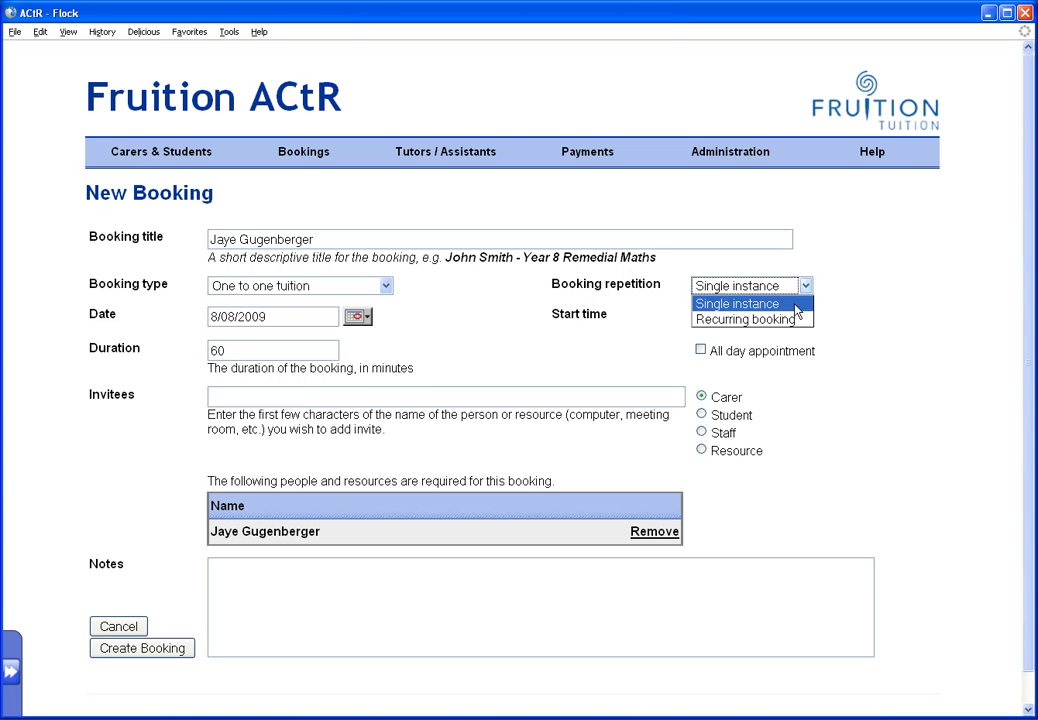
pyautogui.click(790, 320)
pyautogui.click(279, 397)
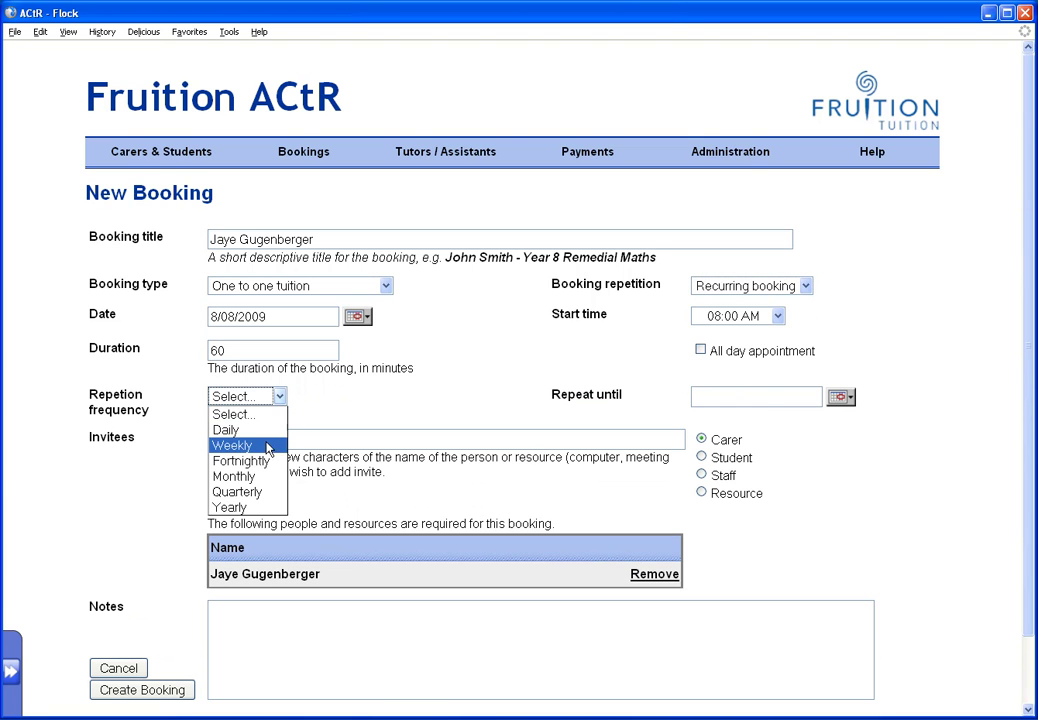
pyautogui.click(266, 446)
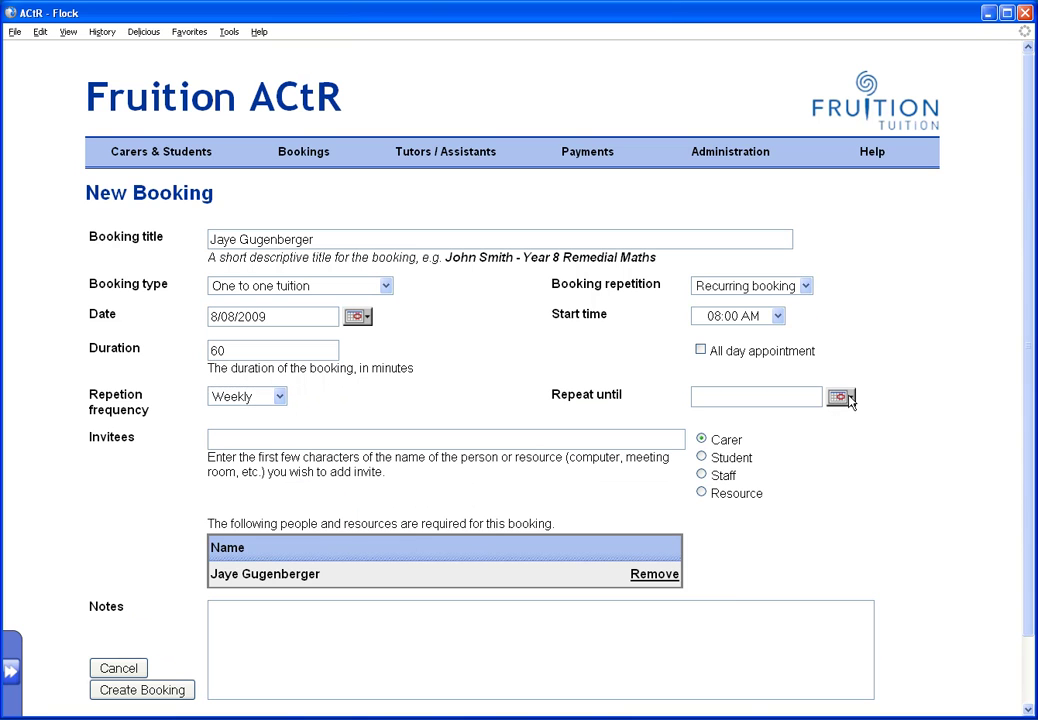
pyautogui.click(841, 398)
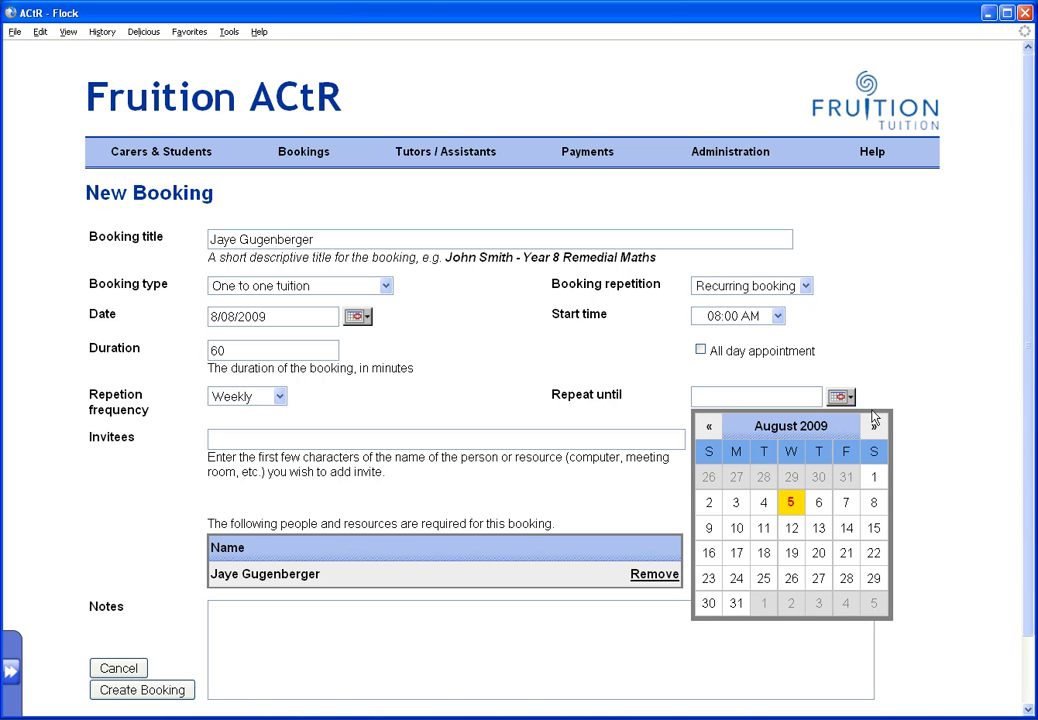
pyautogui.click(880, 424)
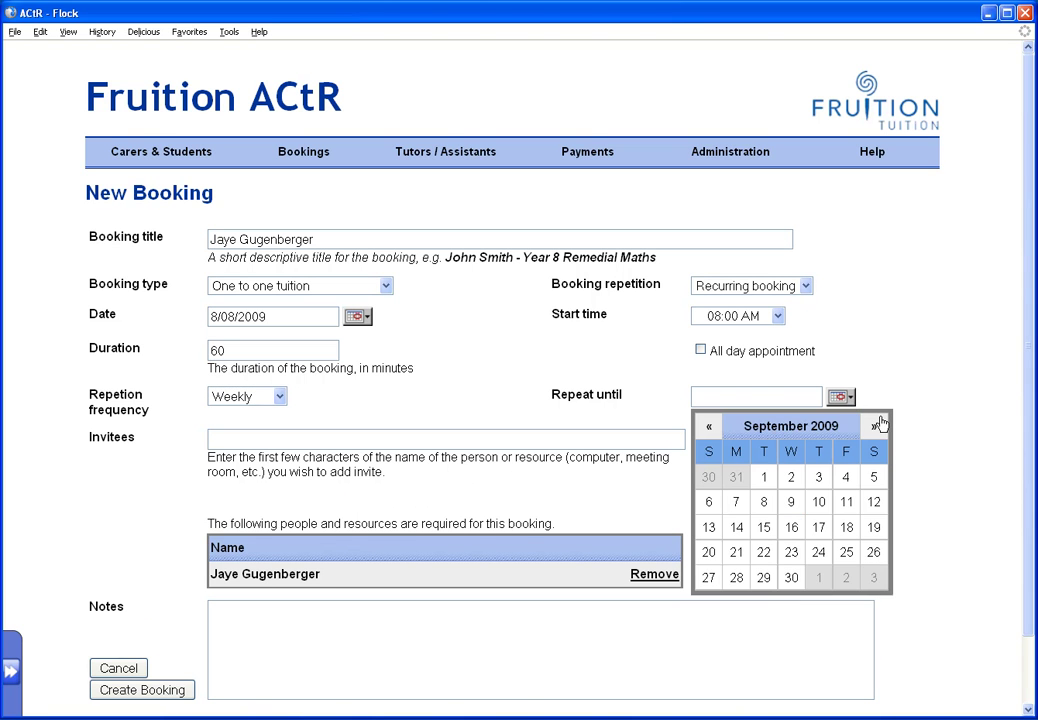
pyautogui.click(874, 552)
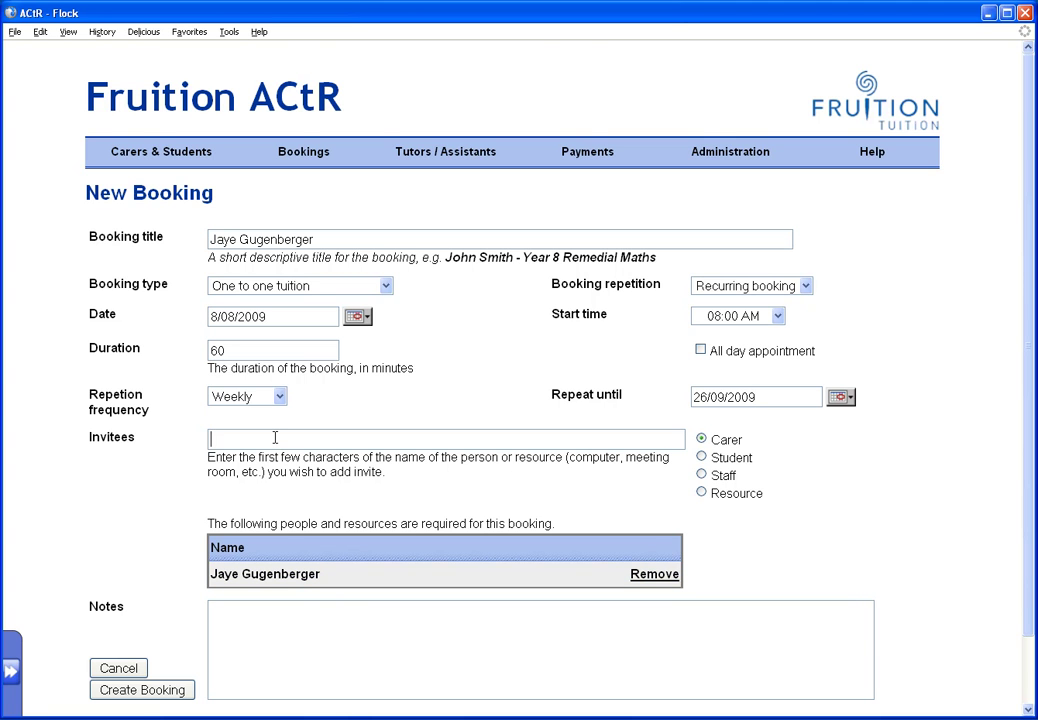
# Add the matching staff member as an invitee via Staff search, then create the booking.
pyautogui.write('el')
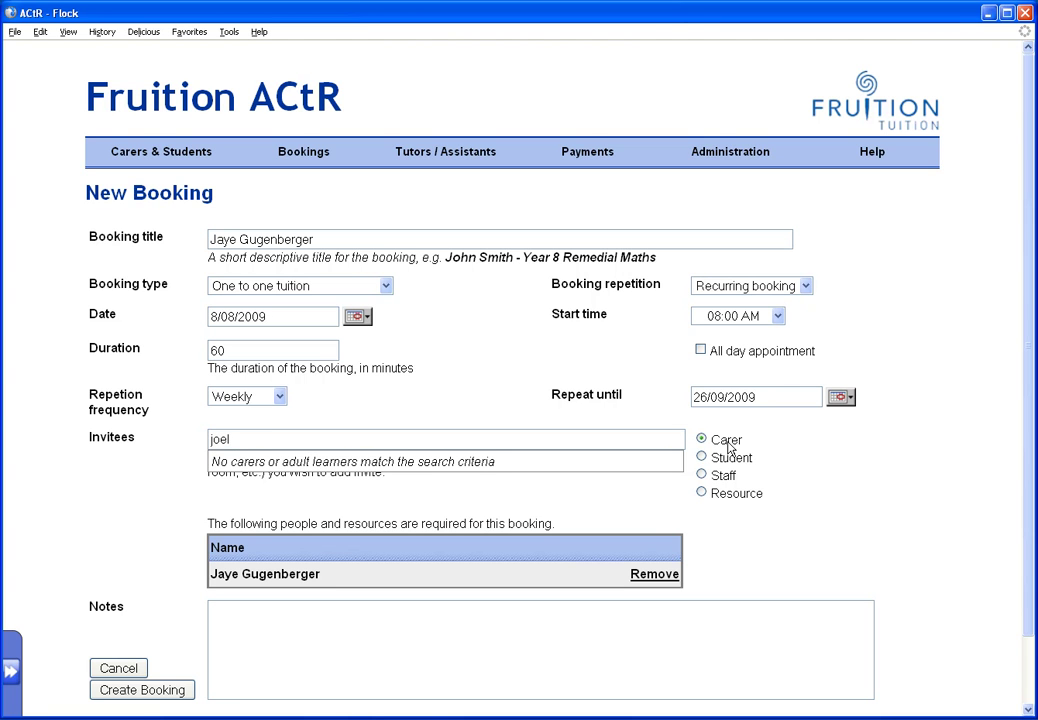
pyautogui.click(701, 474)
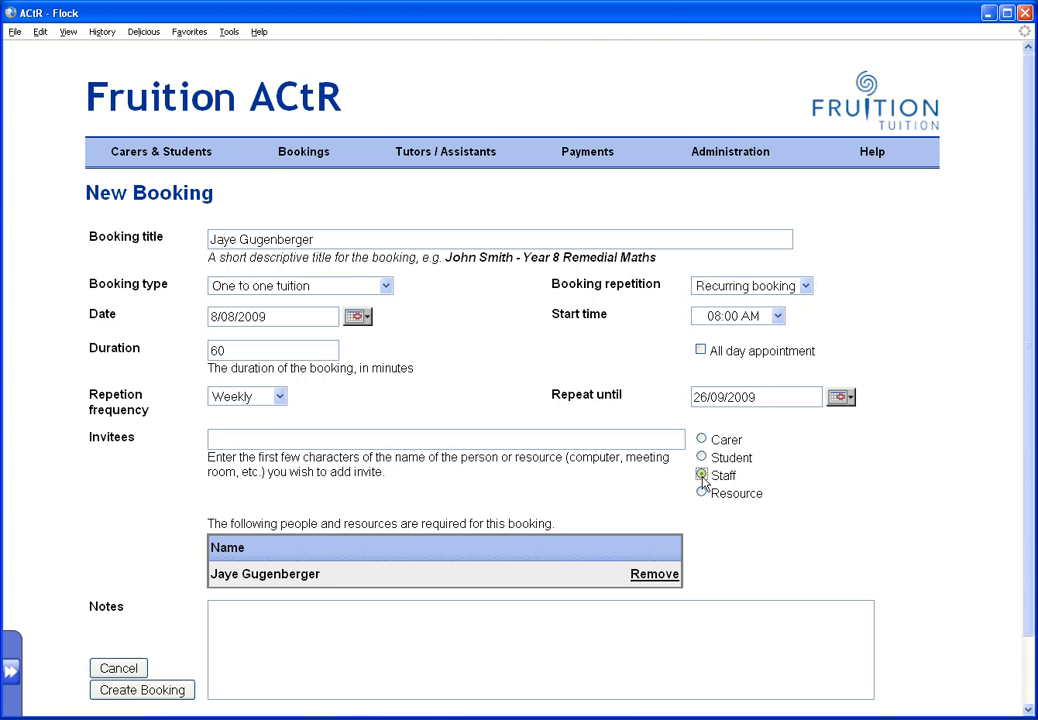
pyautogui.click(411, 442)
pyautogui.write('joel')
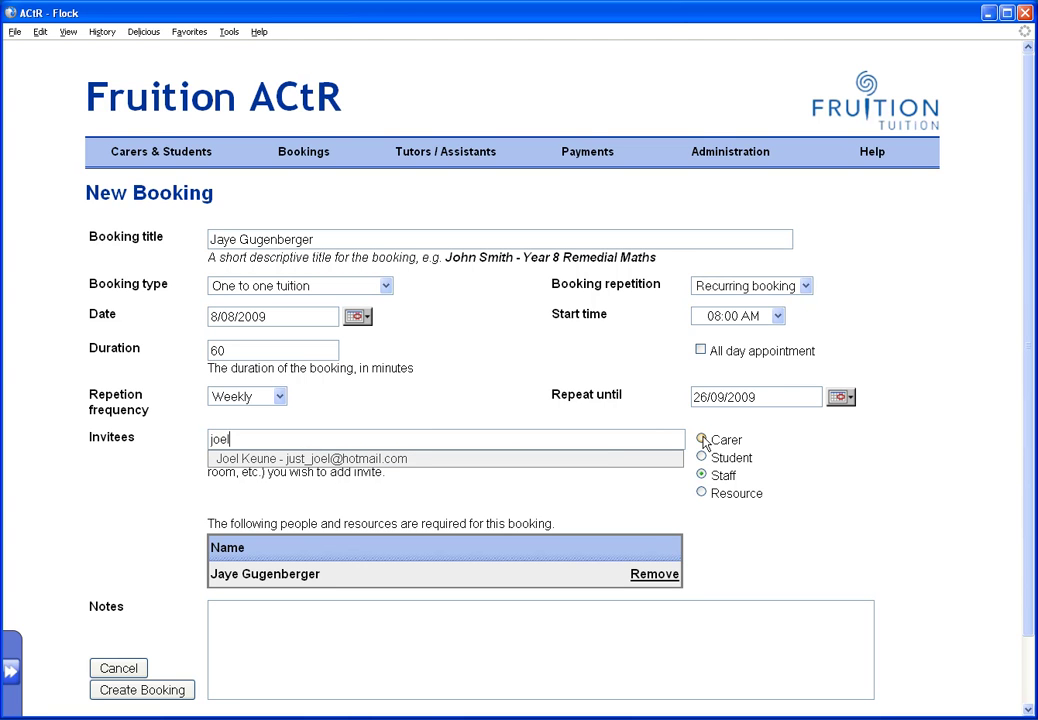
pyautogui.click(340, 459)
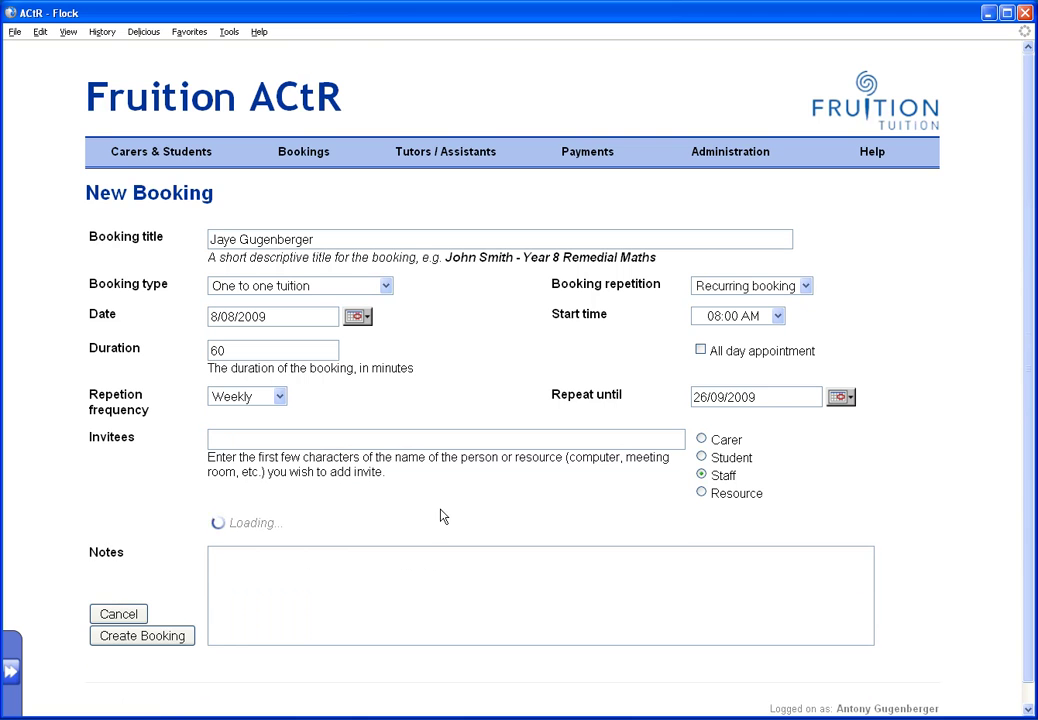
pyautogui.scroll(-2, 437, 580)
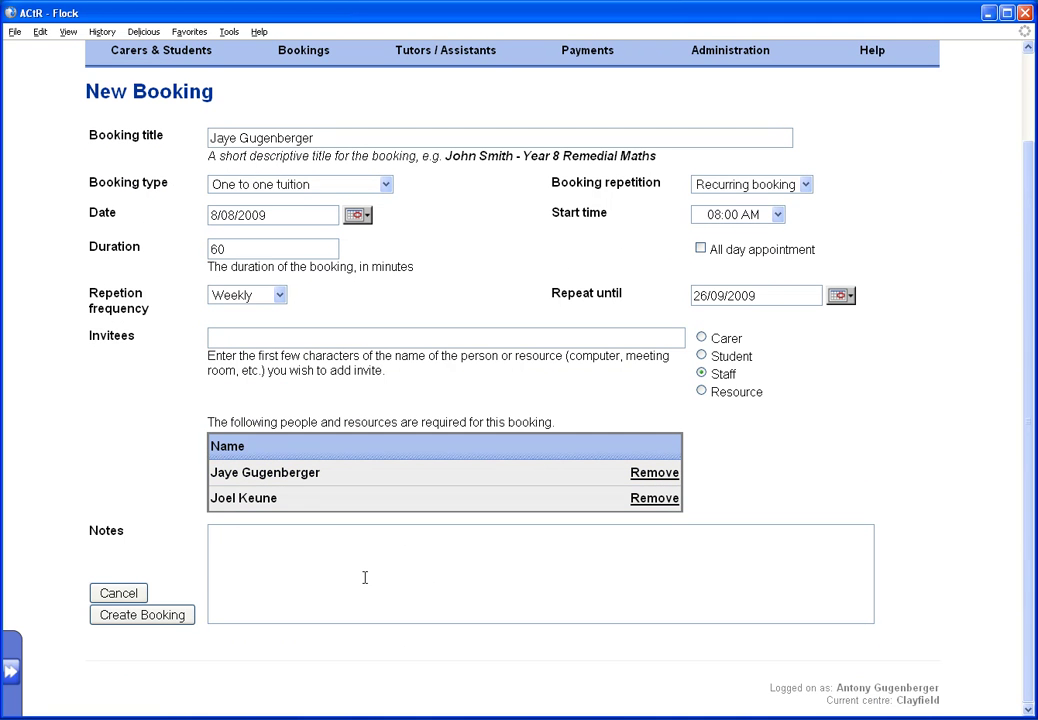
pyautogui.click(182, 616)
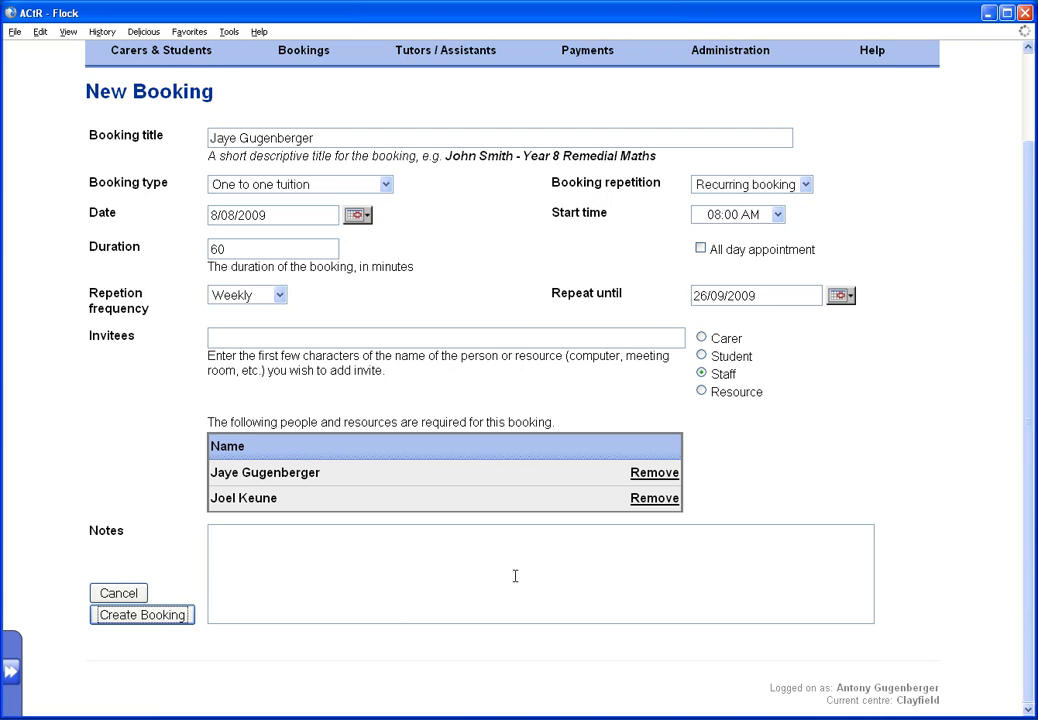